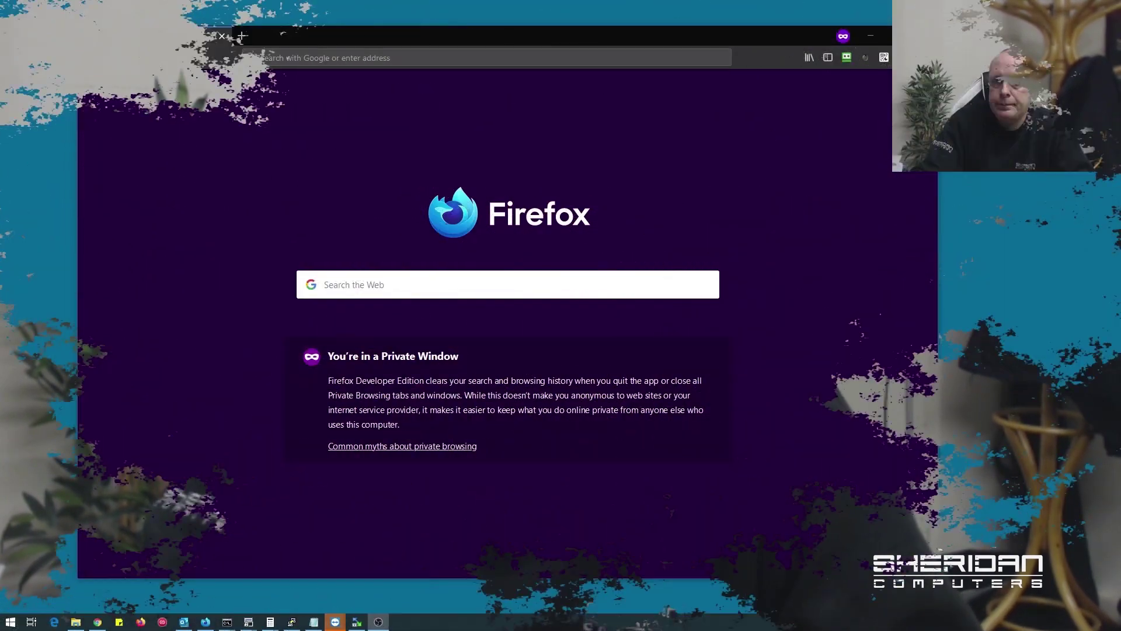
# Step: Load FreeNAS at 10.1.10.108, sign in as root, and briefly expand the Accounts menu
pyautogui.write('10.1.10.108')
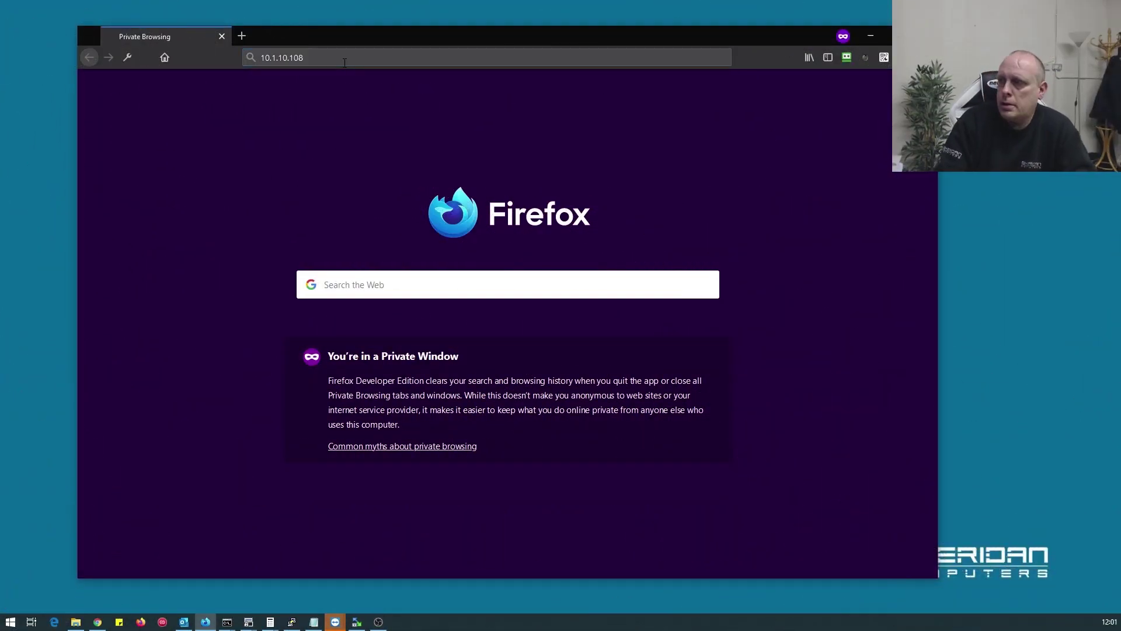
pyautogui.press('Return')
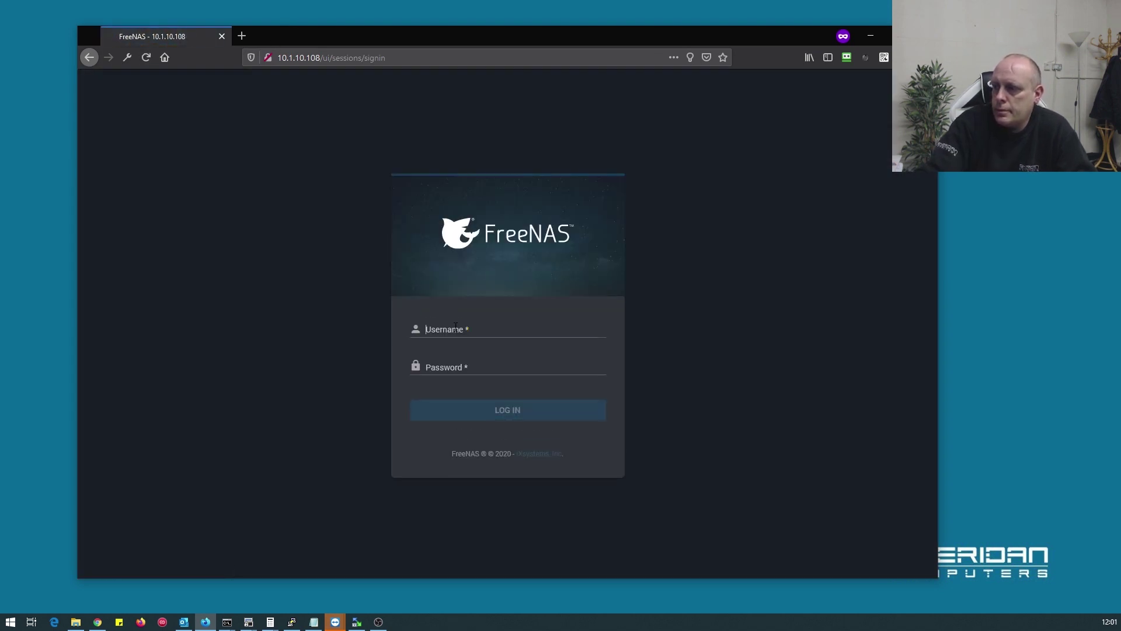
pyautogui.click(454, 328)
pyautogui.press('Tab')
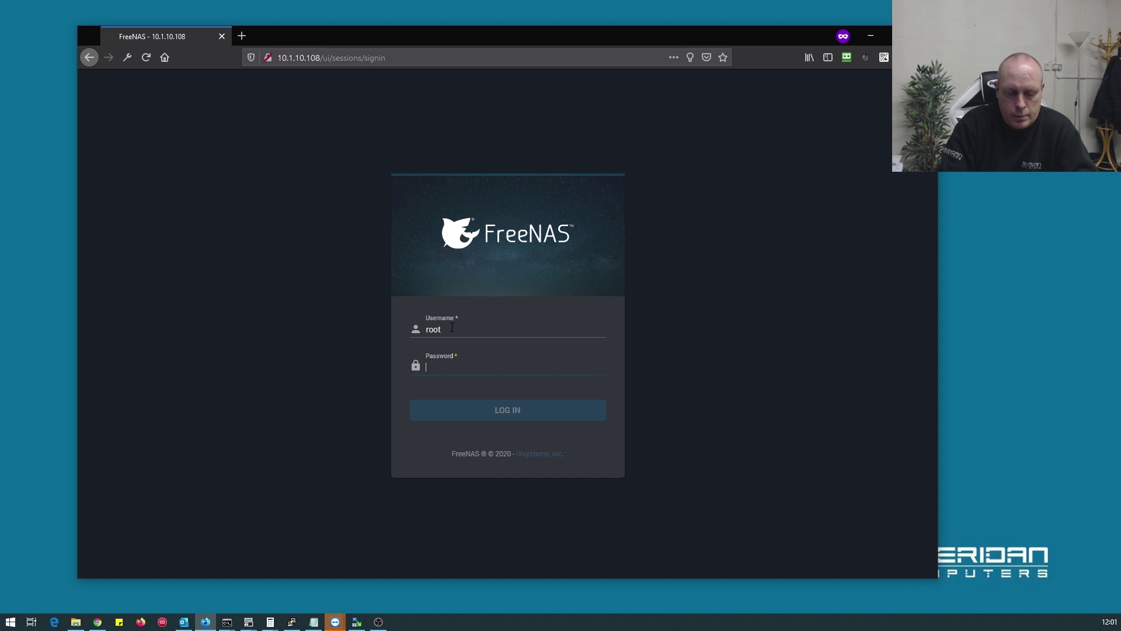
pyautogui.write('••')
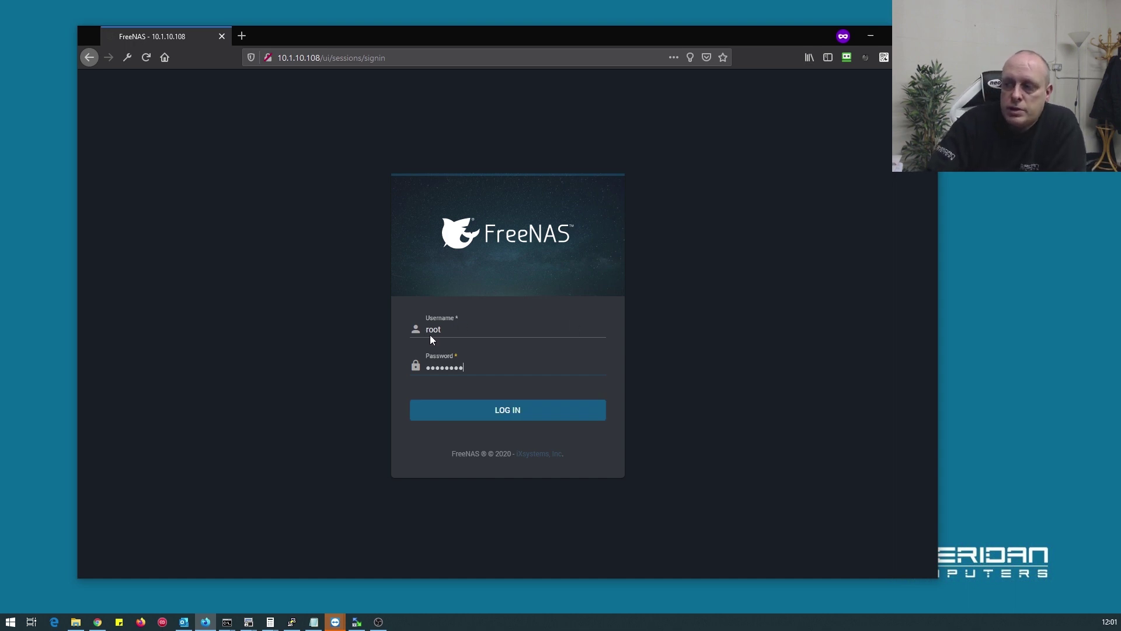
pyautogui.click(492, 411)
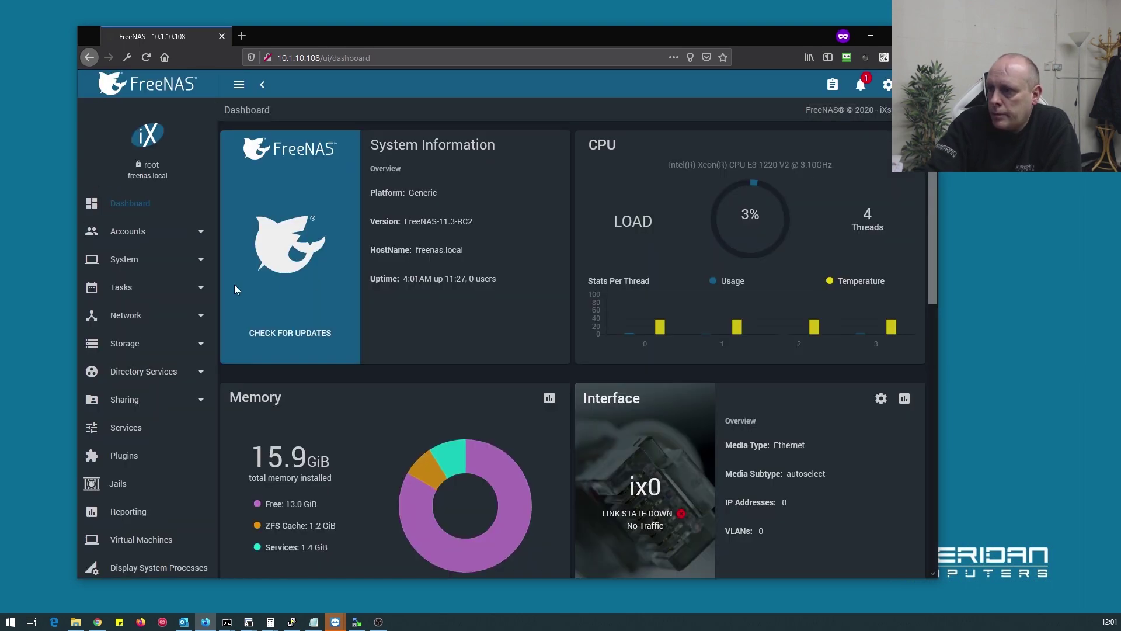
pyautogui.click(147, 240)
pyautogui.click(146, 235)
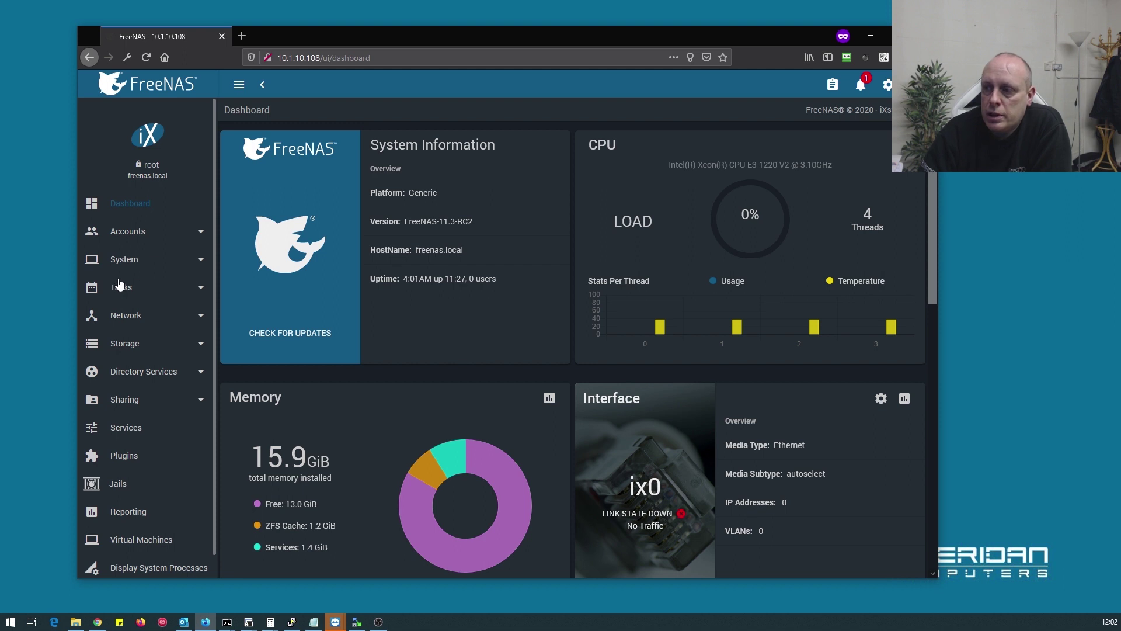
# Step: In System > General, set the console keyboard map to United Kingdom
pyautogui.click(133, 266)
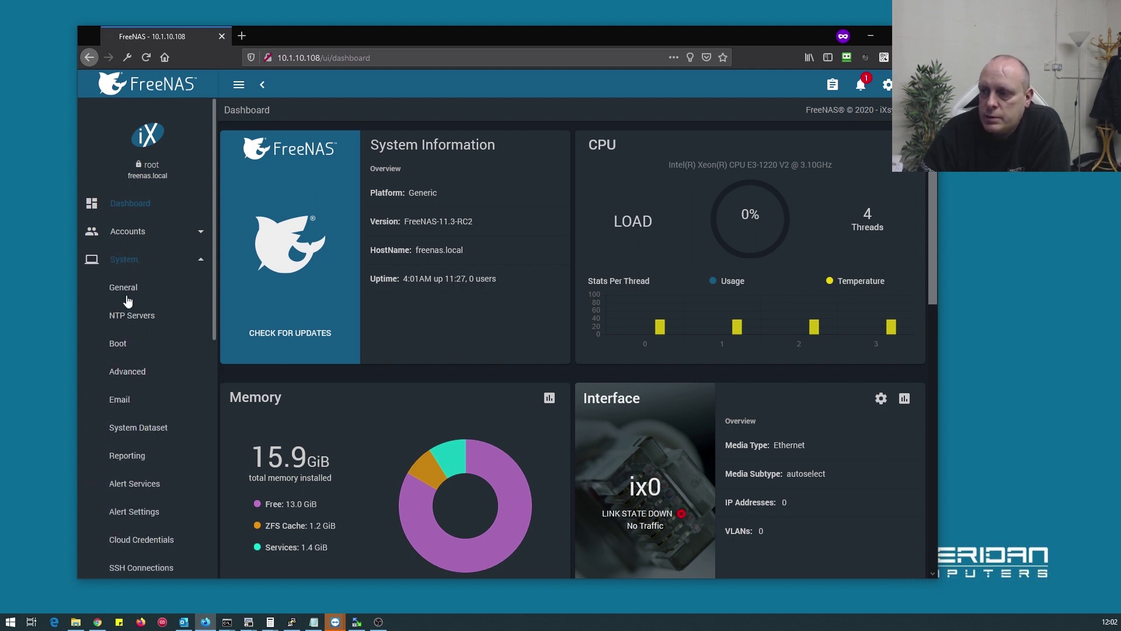
pyautogui.click(128, 292)
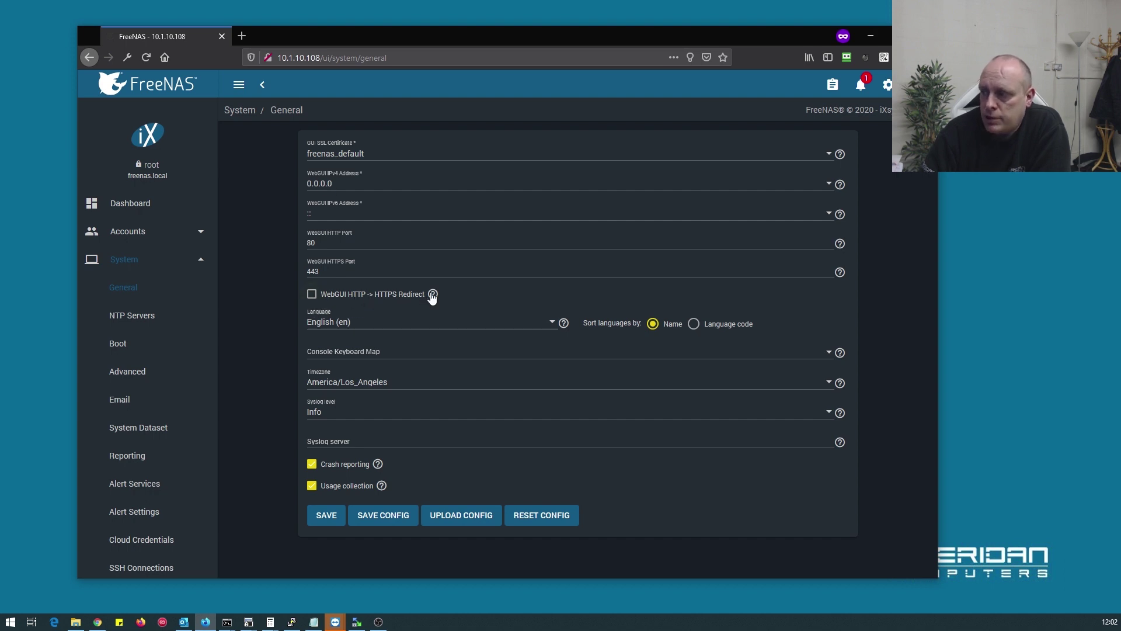
pyautogui.click(396, 352)
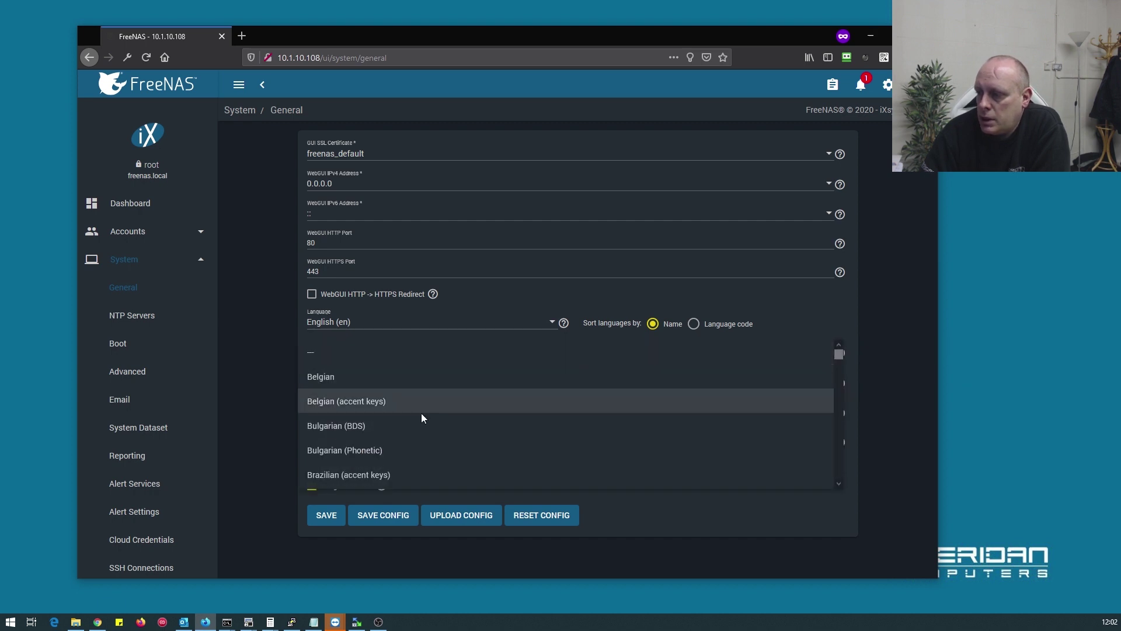
pyautogui.scroll(-10, 422, 412)
pyautogui.scroll(-10, 421, 418)
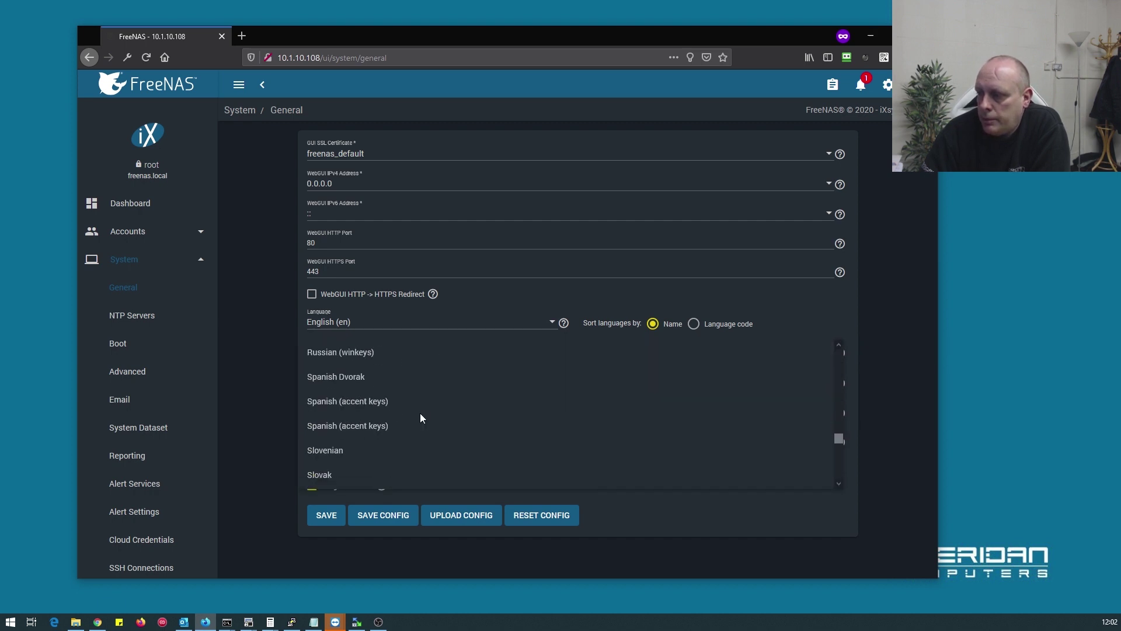
pyautogui.scroll(-3, 391, 432)
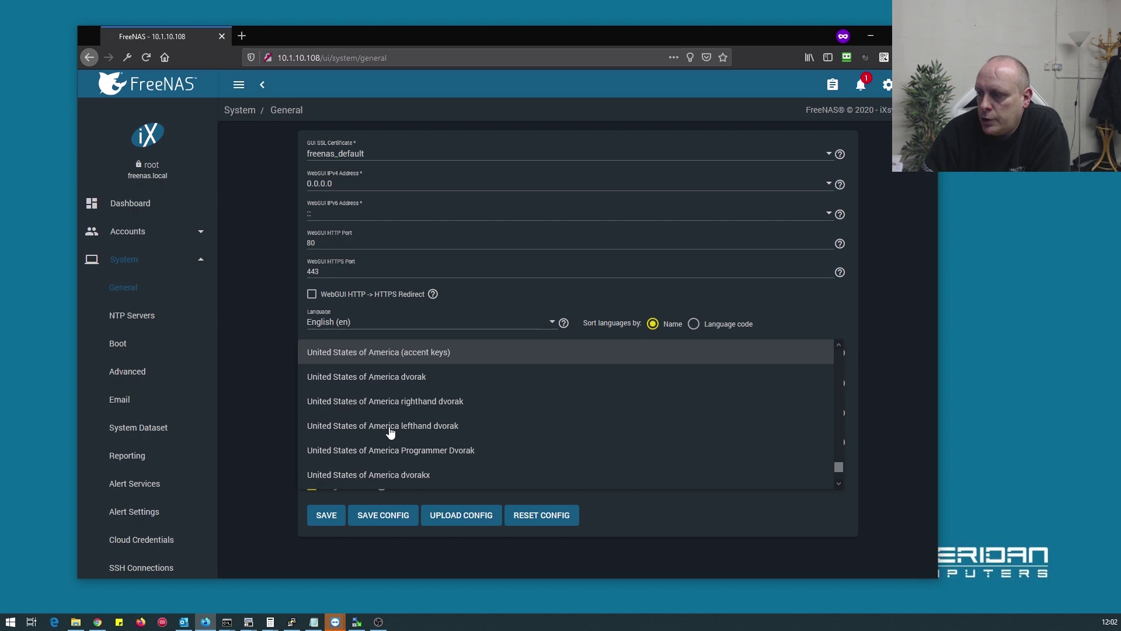
pyautogui.scroll(3, 393, 431)
pyautogui.scroll(1, 350, 425)
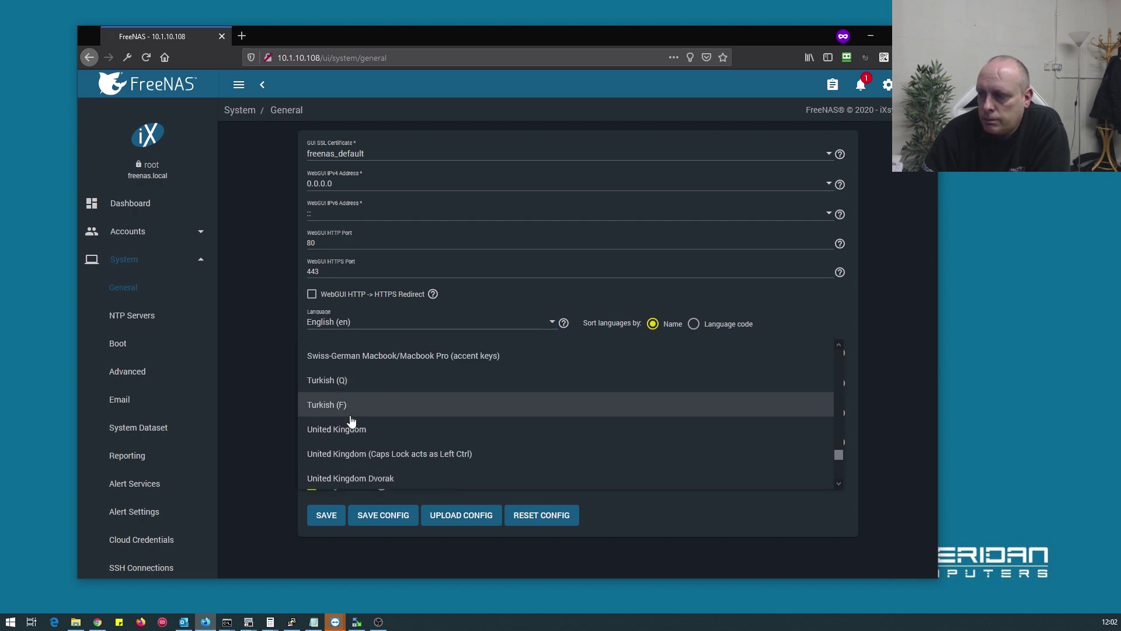
pyautogui.click(350, 426)
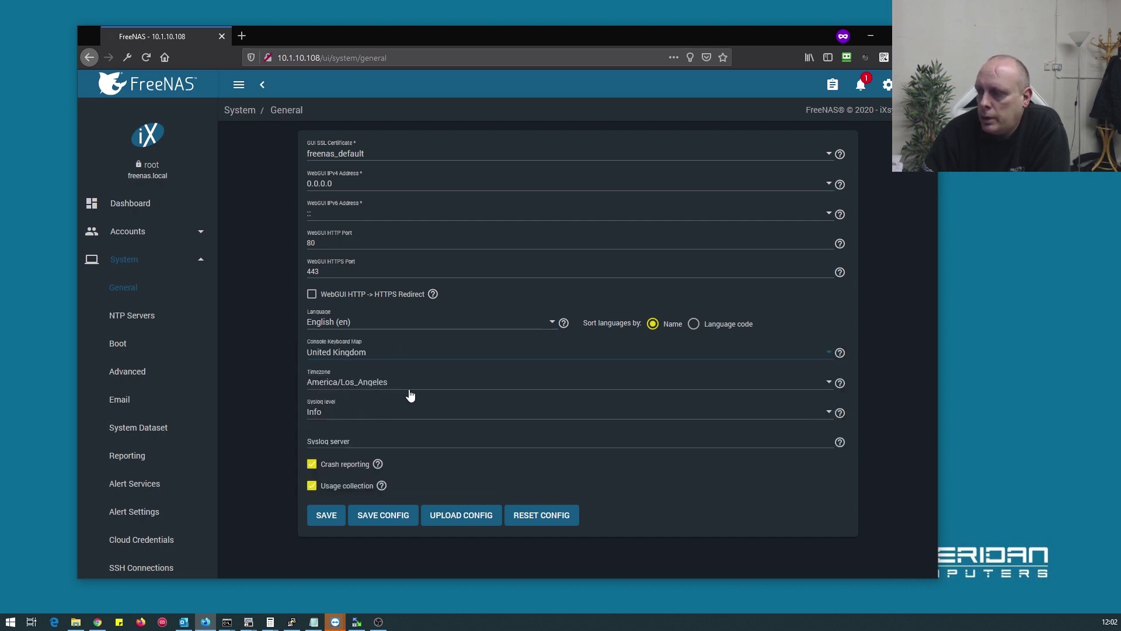
# Step: Set the timezone to Europe/London and save the general settings
pyautogui.click(380, 389)
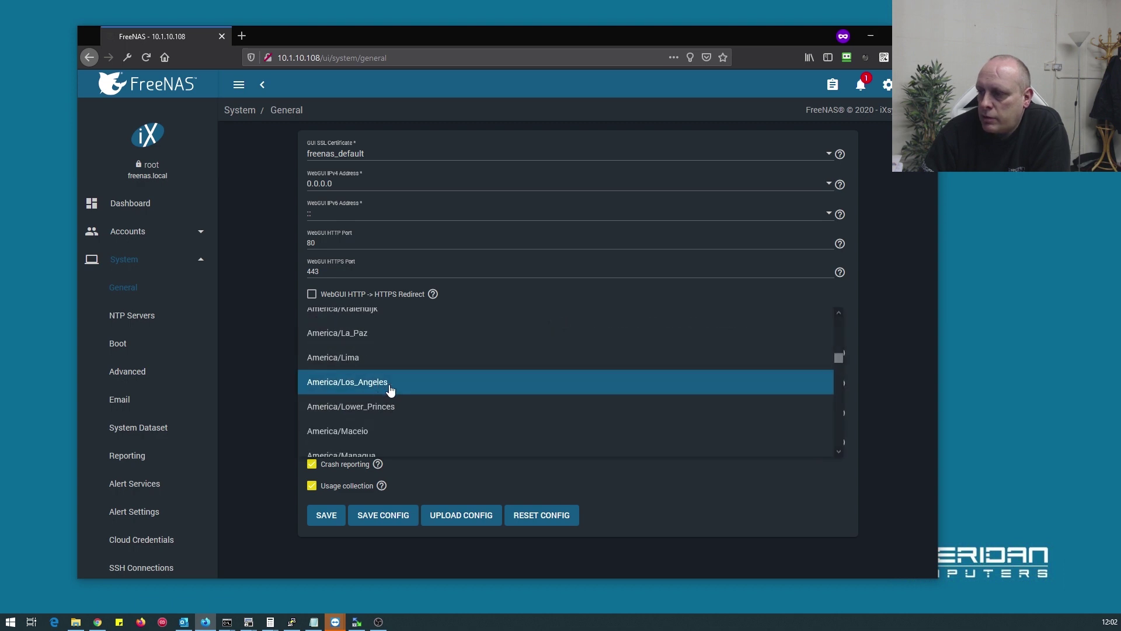
pyautogui.scroll(-3, 413, 392)
pyautogui.scroll(-10, 413, 392)
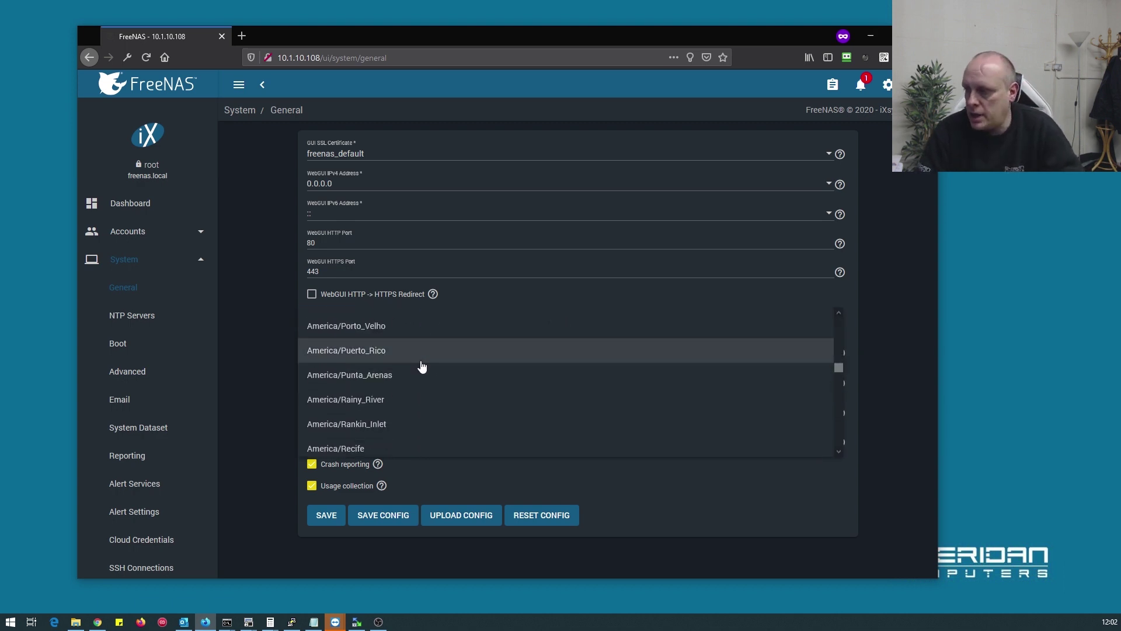
pyautogui.scroll(-10, 392, 400)
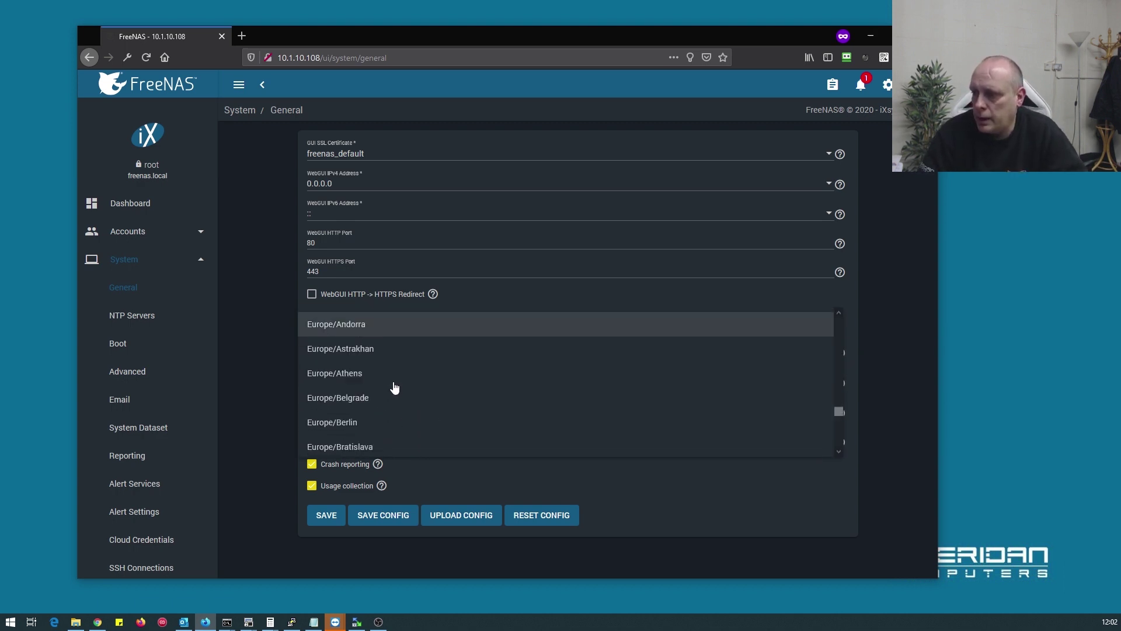
pyautogui.scroll(-6, 394, 388)
pyautogui.scroll(5, 395, 388)
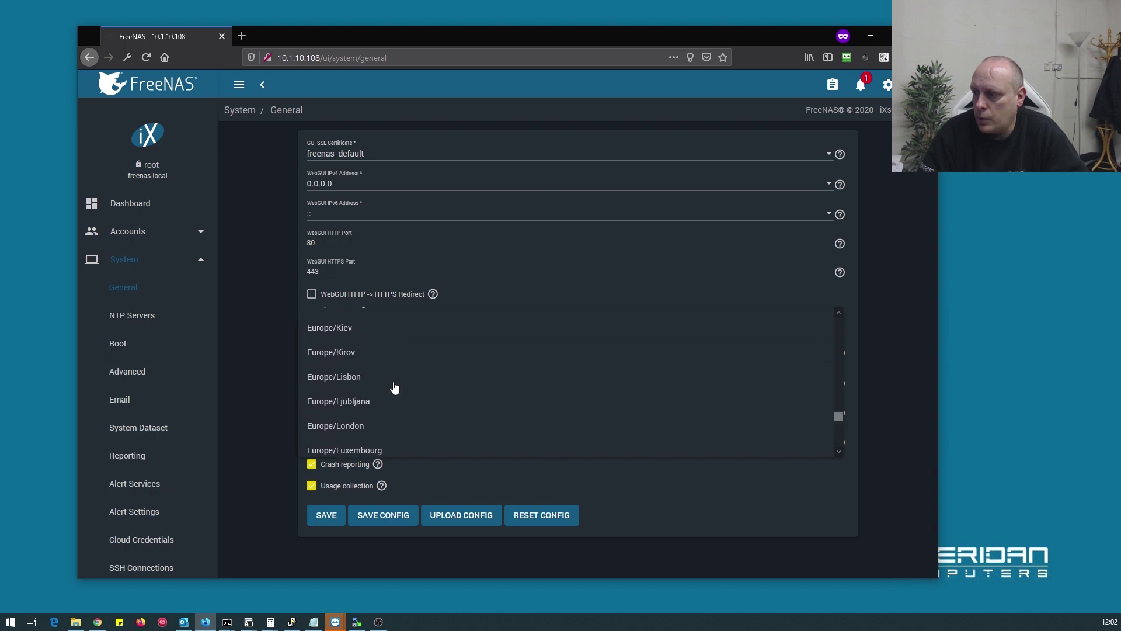
pyautogui.scroll(-1, 393, 392)
pyautogui.click(388, 432)
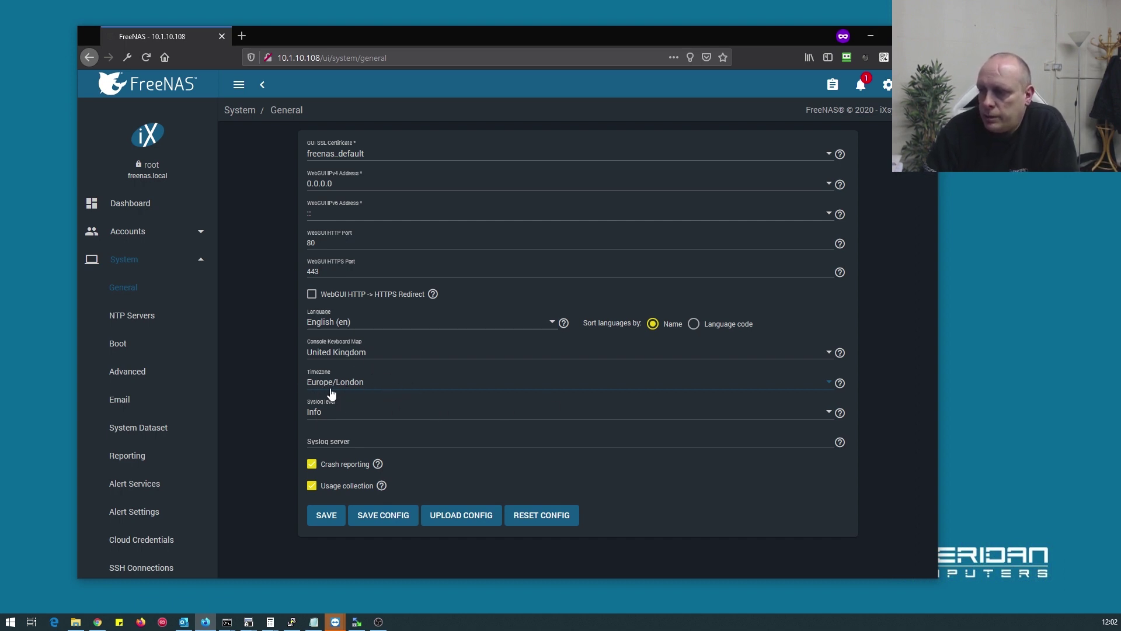
pyautogui.click(323, 518)
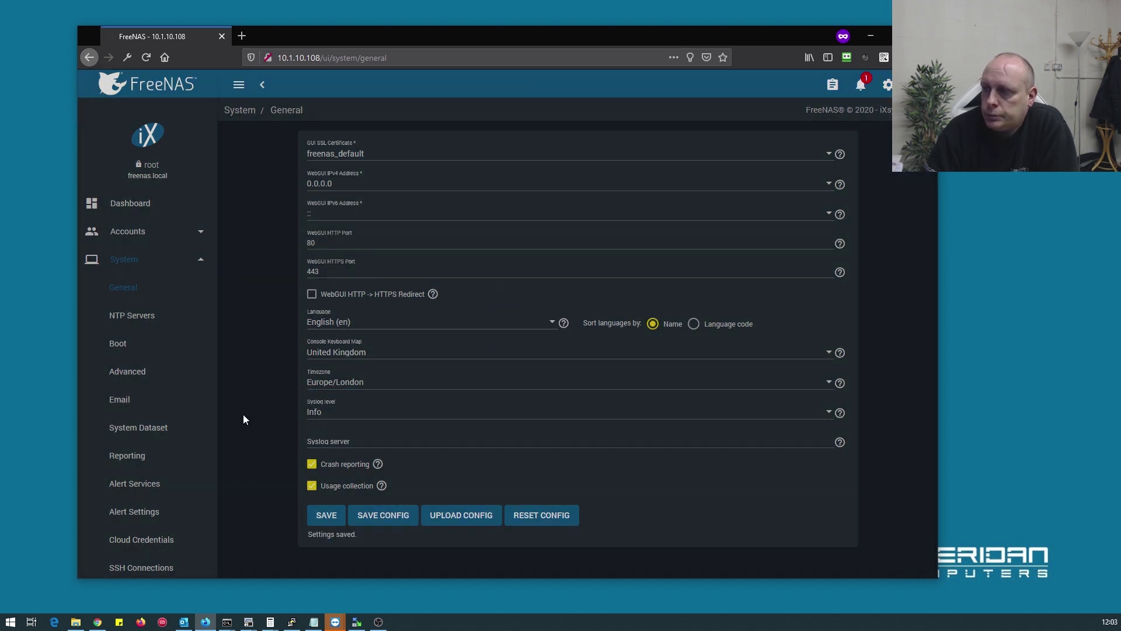
# Step: In NTP Servers, change the first server to 0.uk.pool.ntp.org
pyautogui.click(122, 318)
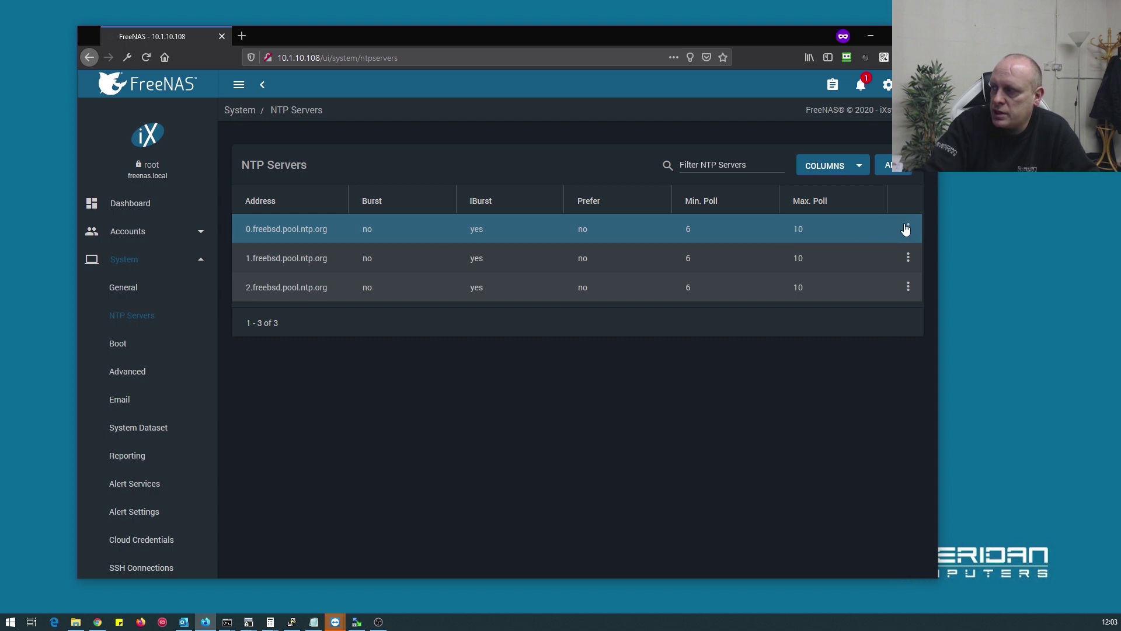
pyautogui.click(906, 227)
pyautogui.click(893, 251)
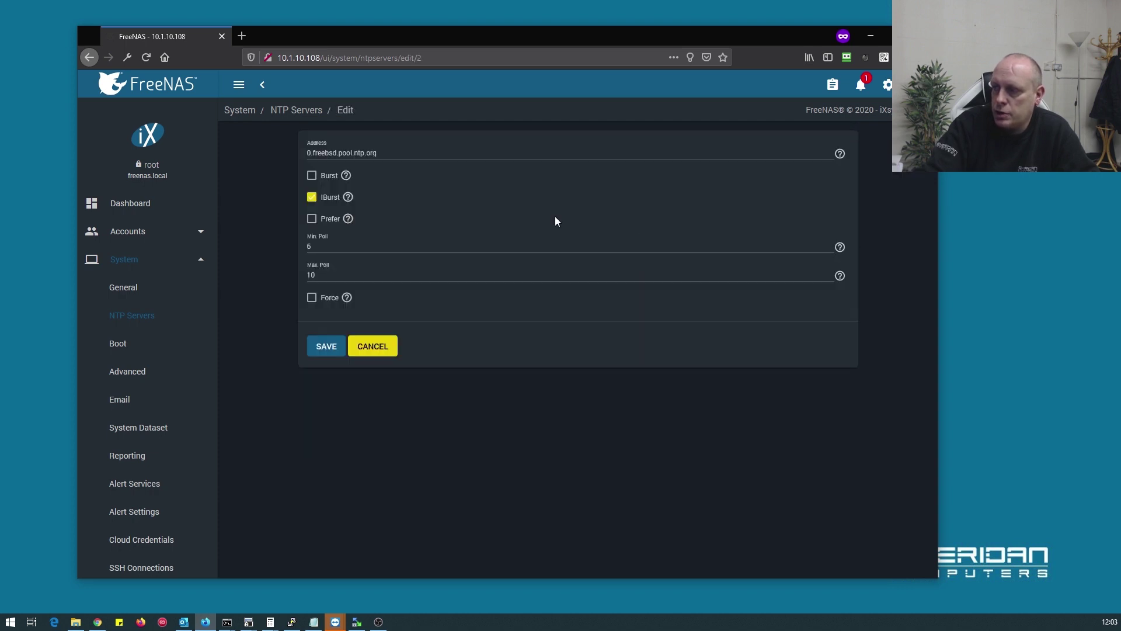
pyautogui.doubleClick(330, 152)
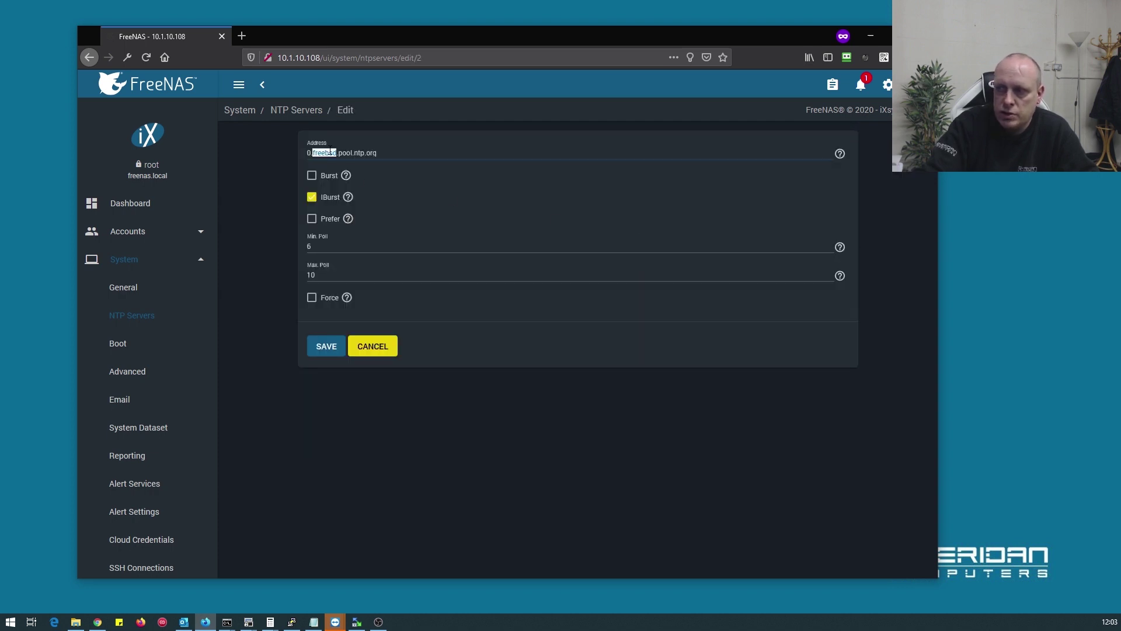
pyautogui.write('uk')
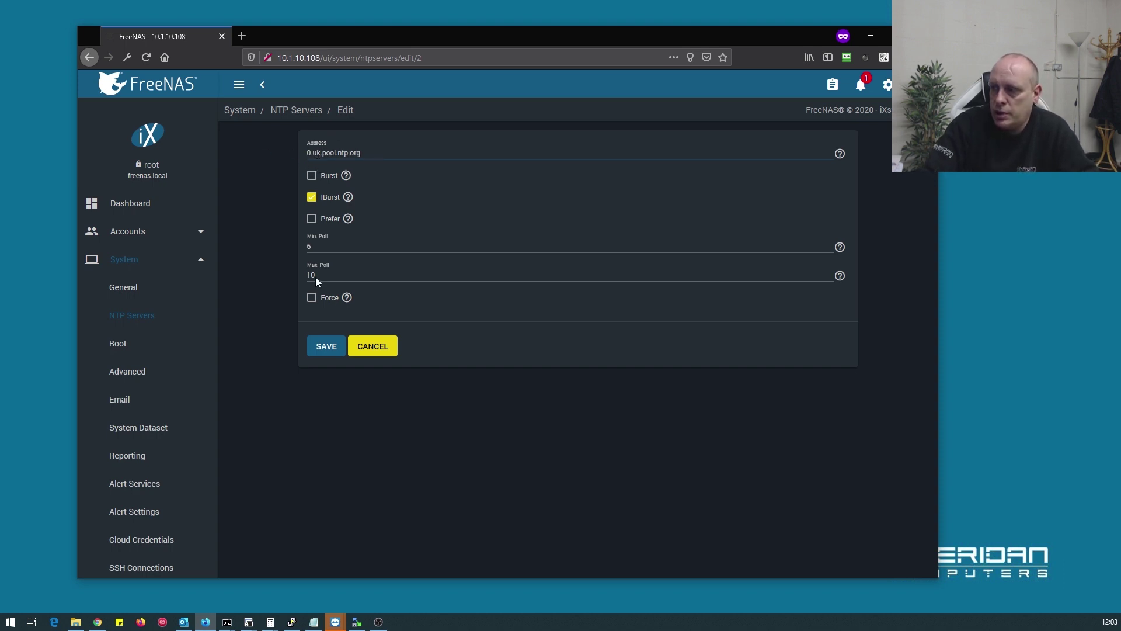
pyautogui.click(327, 346)
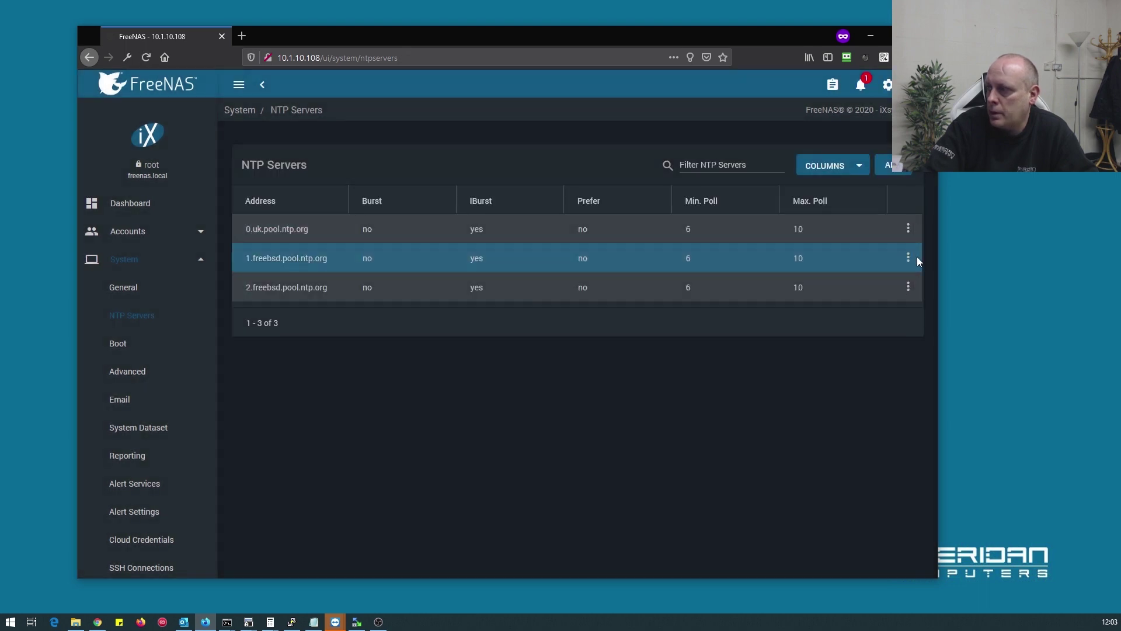
# Step: Change the second and third servers to 1.uk.pool.ntp.org and 2.uk.pool.ntp.org
pyautogui.click(908, 257)
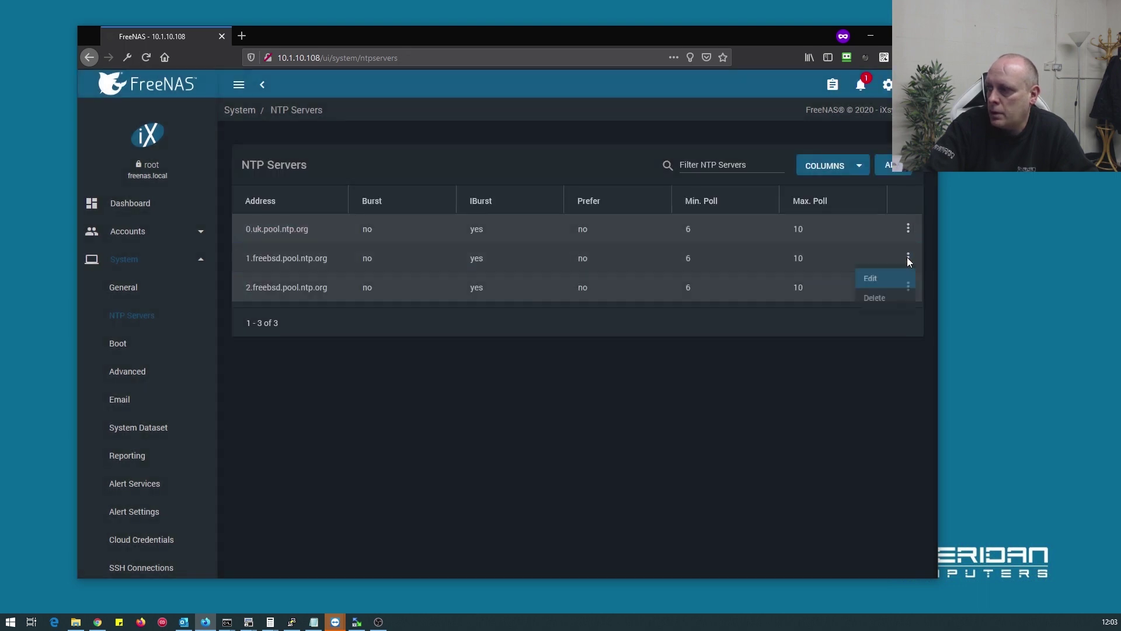
pyautogui.click(876, 280)
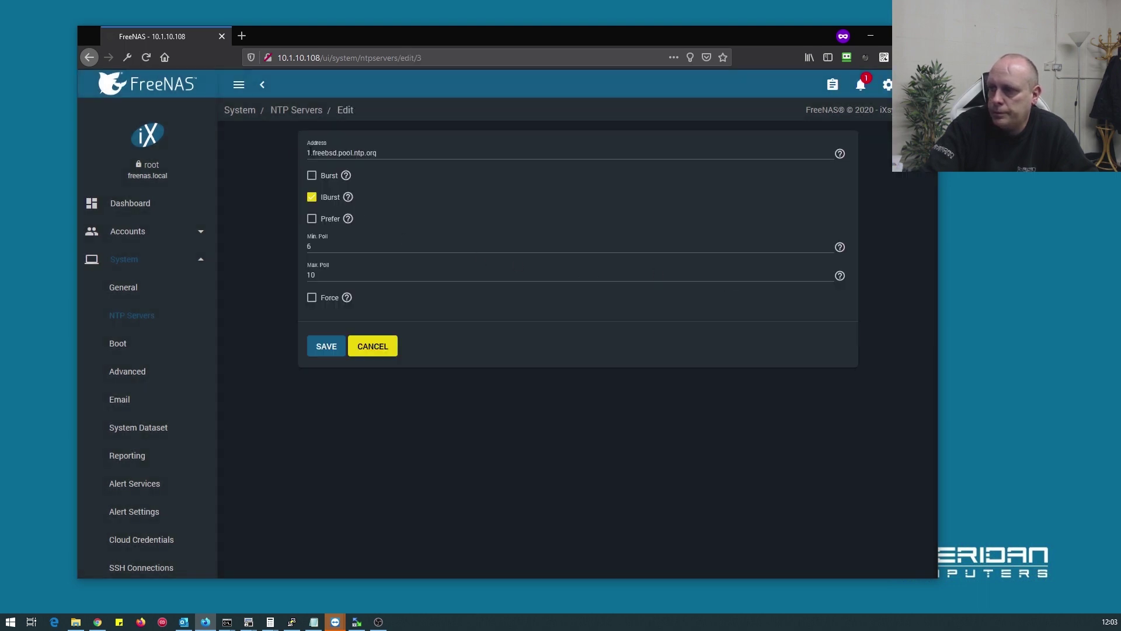
pyautogui.doubleClick(325, 152)
pyautogui.write('u')
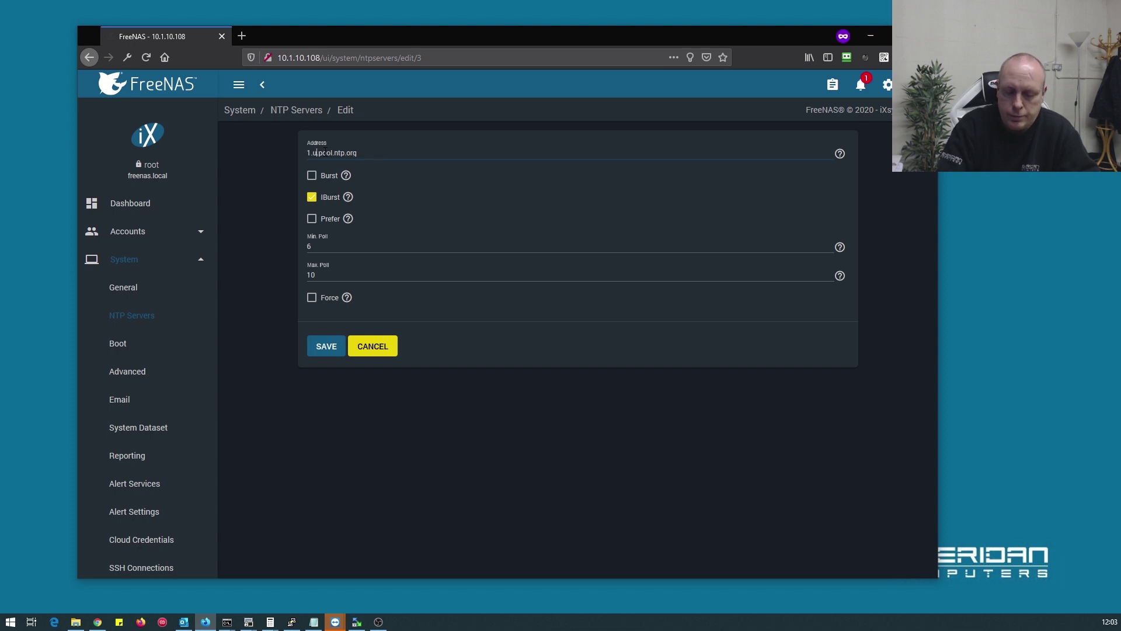
pyautogui.write('k')
pyautogui.click(337, 347)
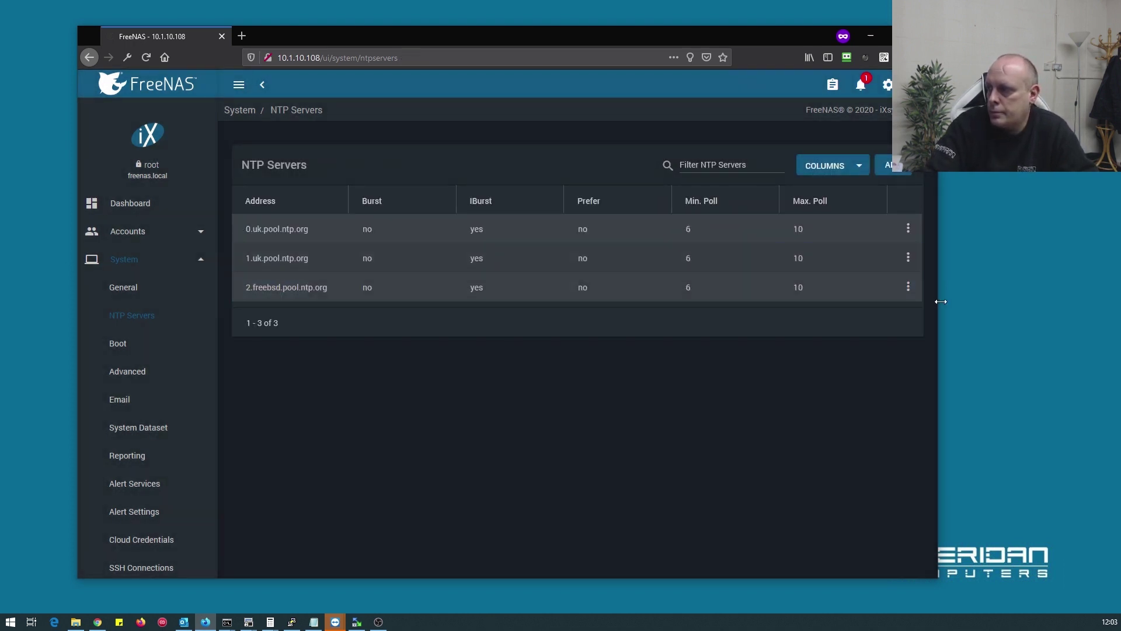
pyautogui.click(908, 287)
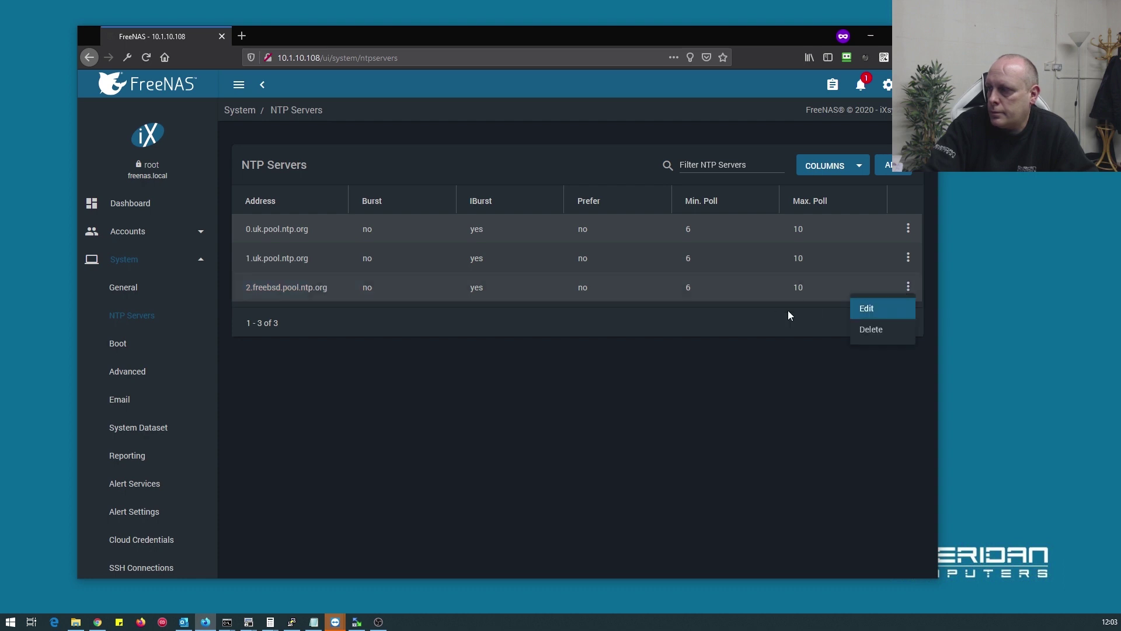
pyautogui.click(870, 310)
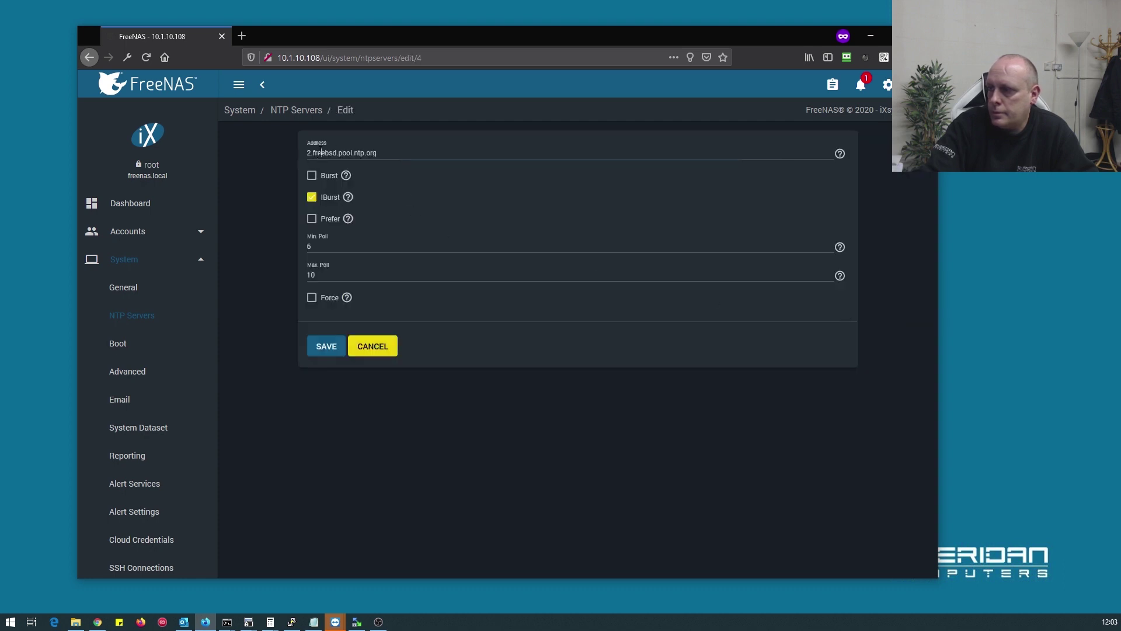
pyautogui.doubleClick(323, 152)
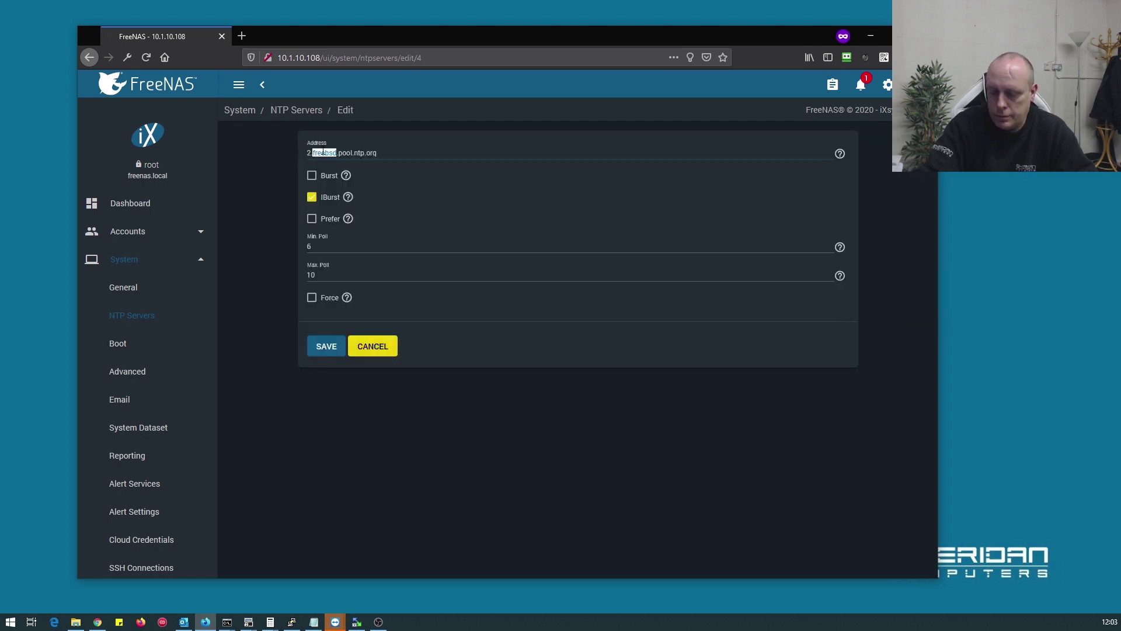
pyautogui.click(324, 346)
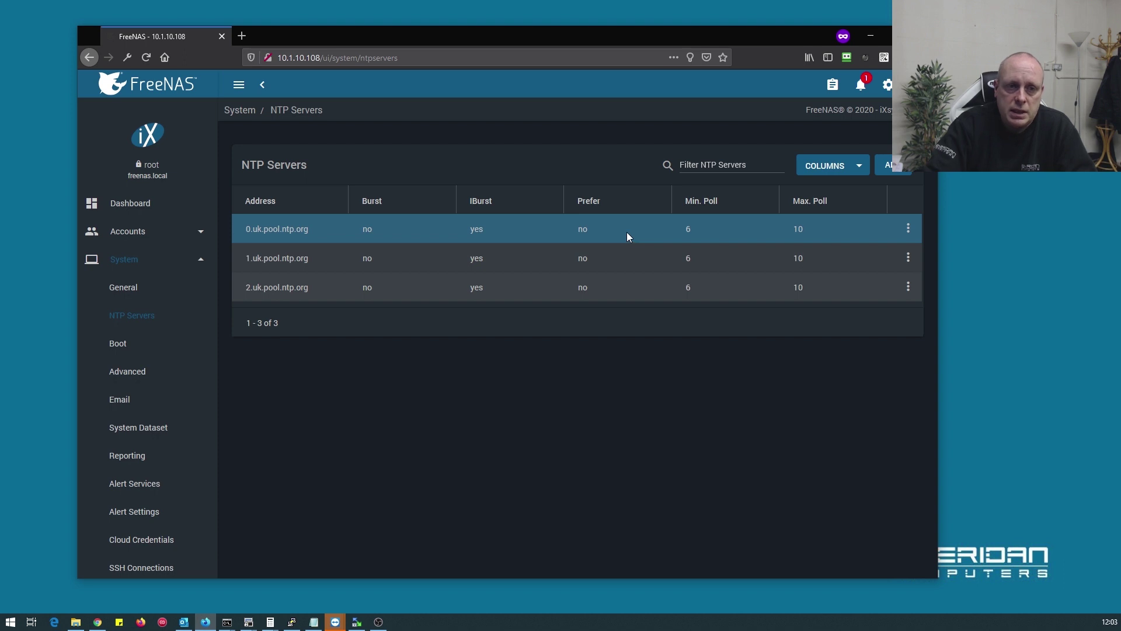
# Step: Replace 0.uk.pool.ntp.org with 10.1.10.254, marked as the preferred server
pyautogui.click(908, 228)
pyautogui.click(874, 251)
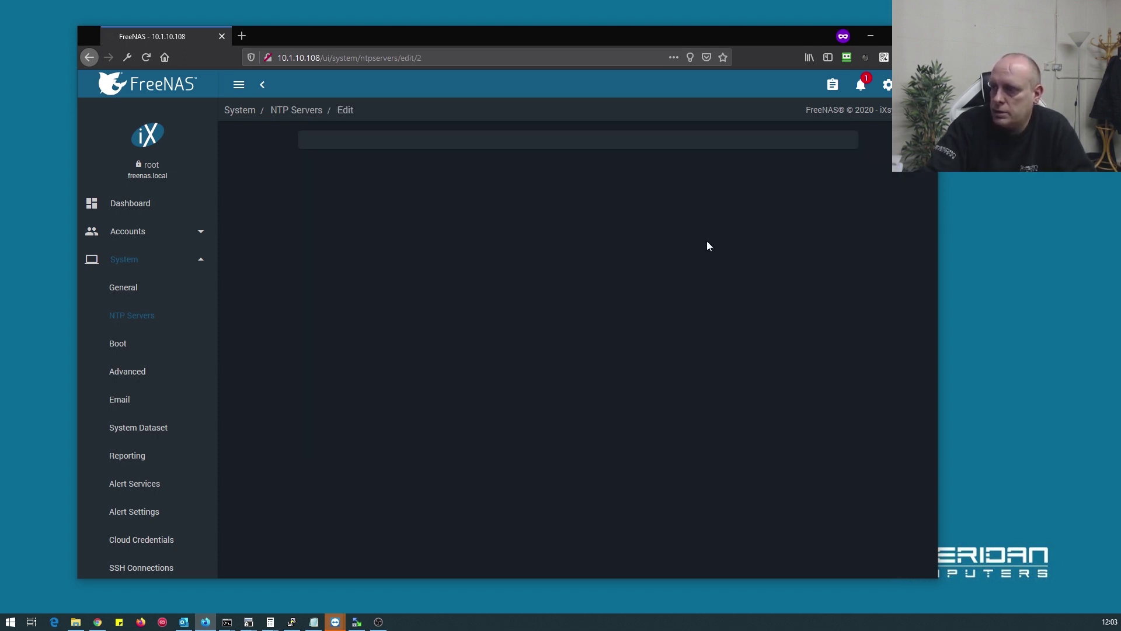
pyautogui.tripleClick(390, 153)
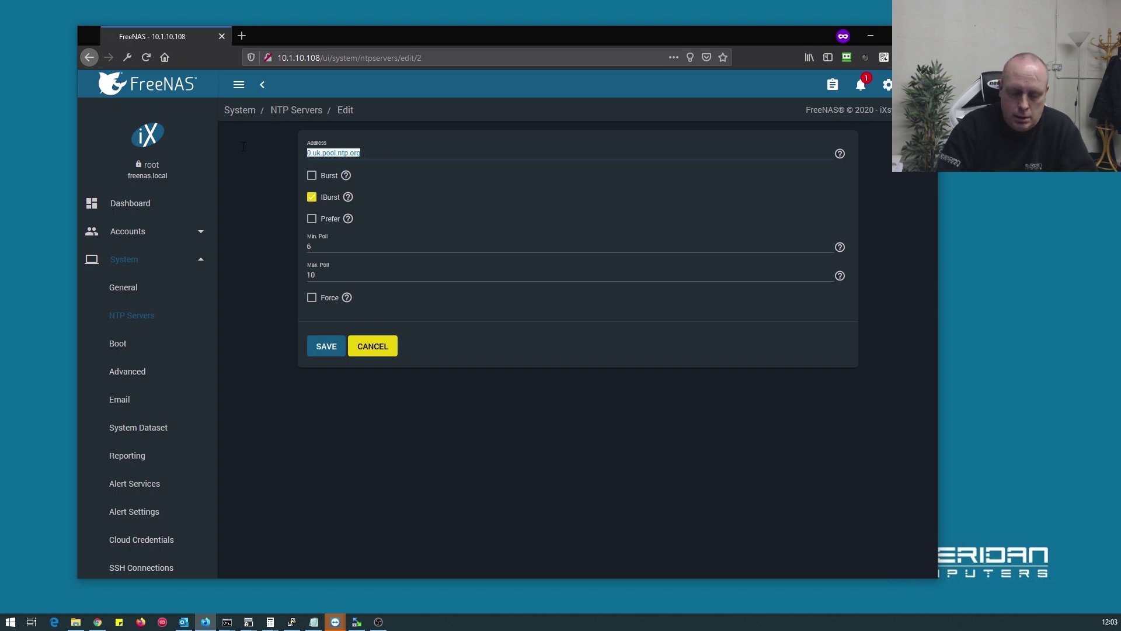
pyautogui.write('10.1.10.254')
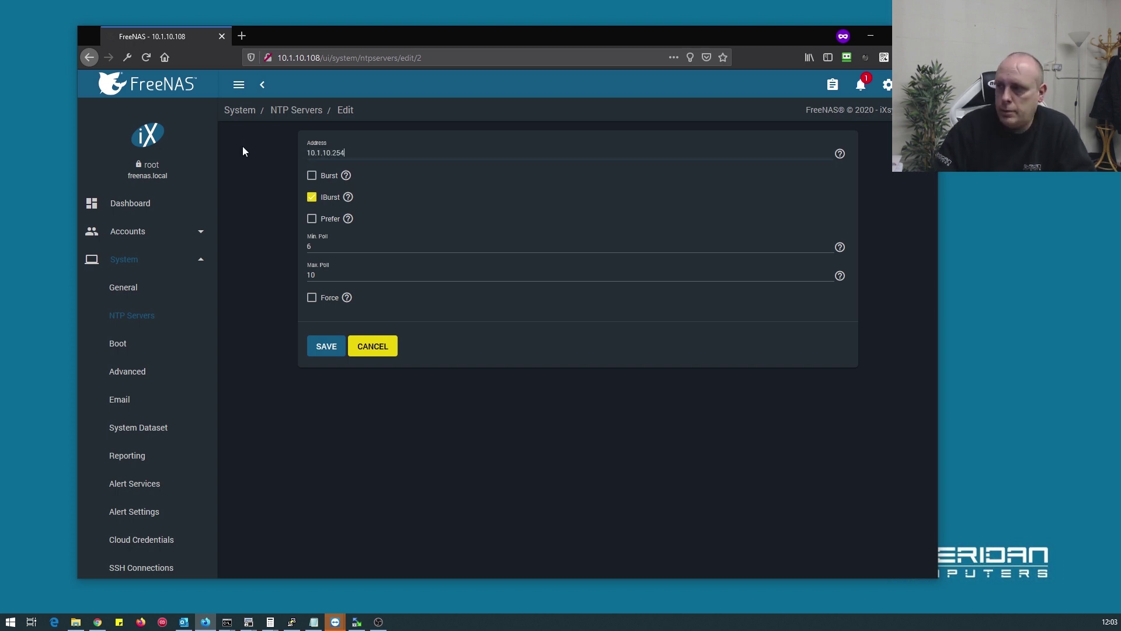
pyautogui.click(314, 221)
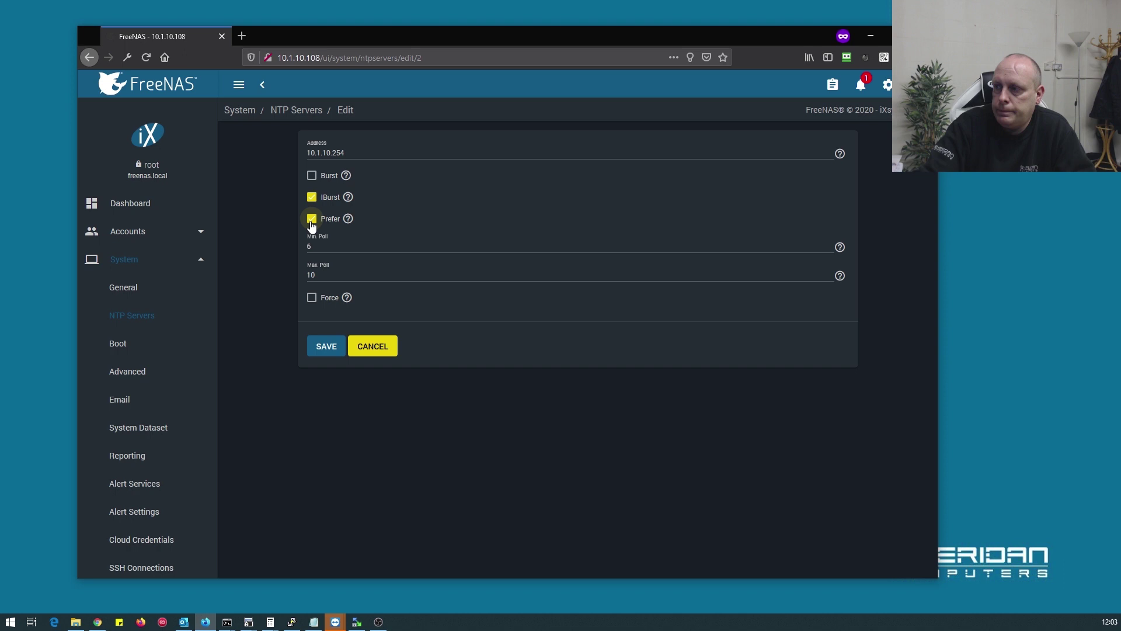
pyautogui.click(327, 346)
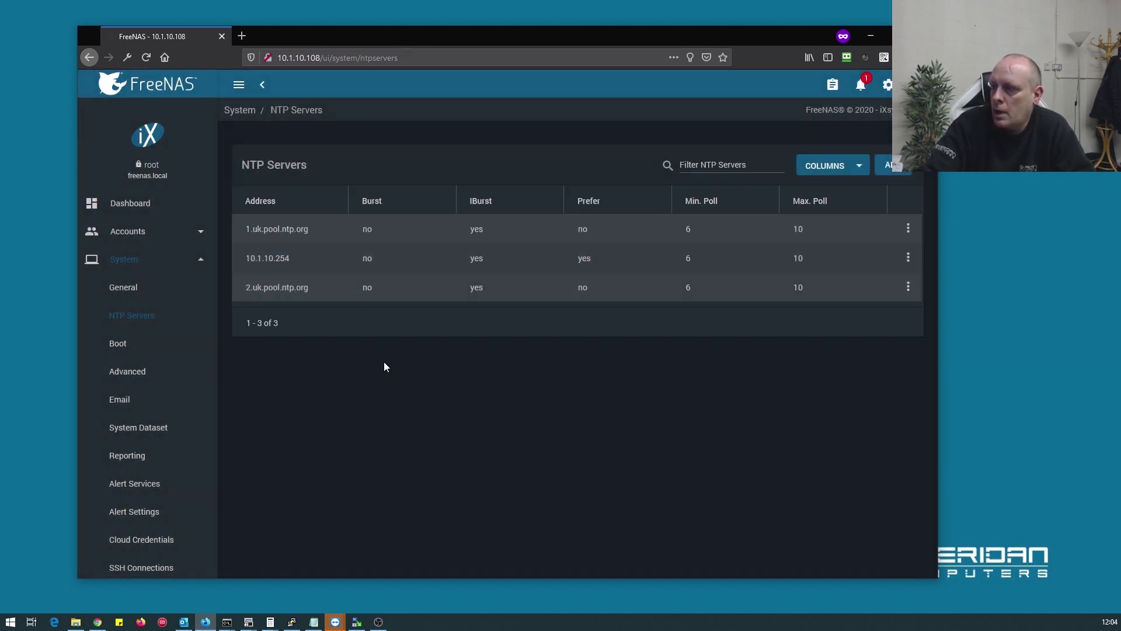
# Step: Check the boot environments, then enable Show console messages in Advanced settings and save
pyautogui.click(119, 344)
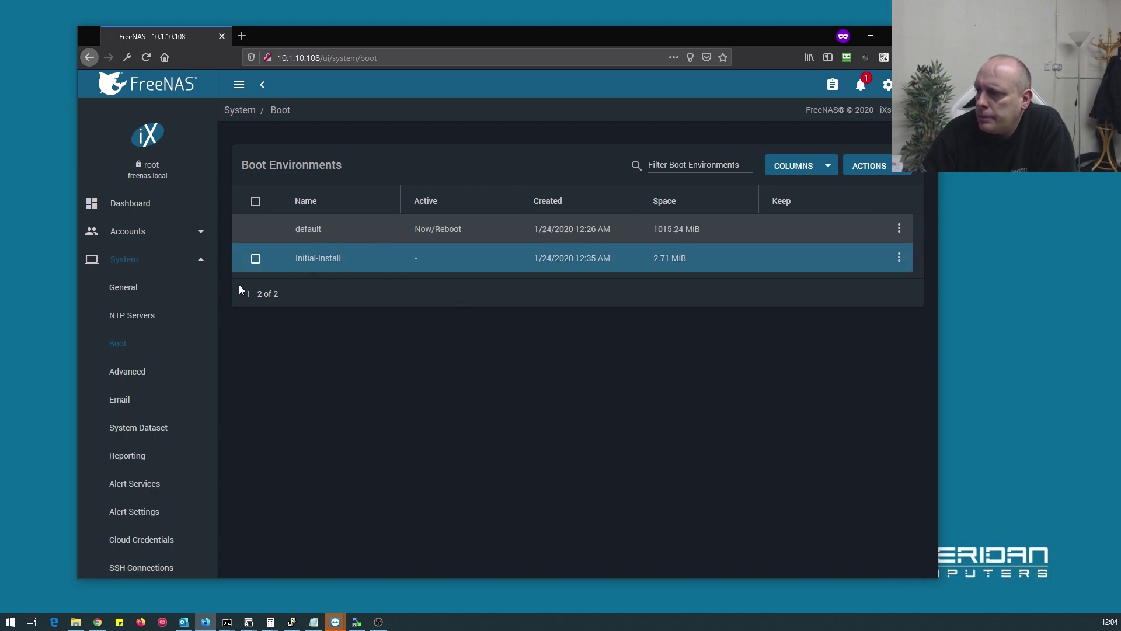
pyautogui.click(128, 377)
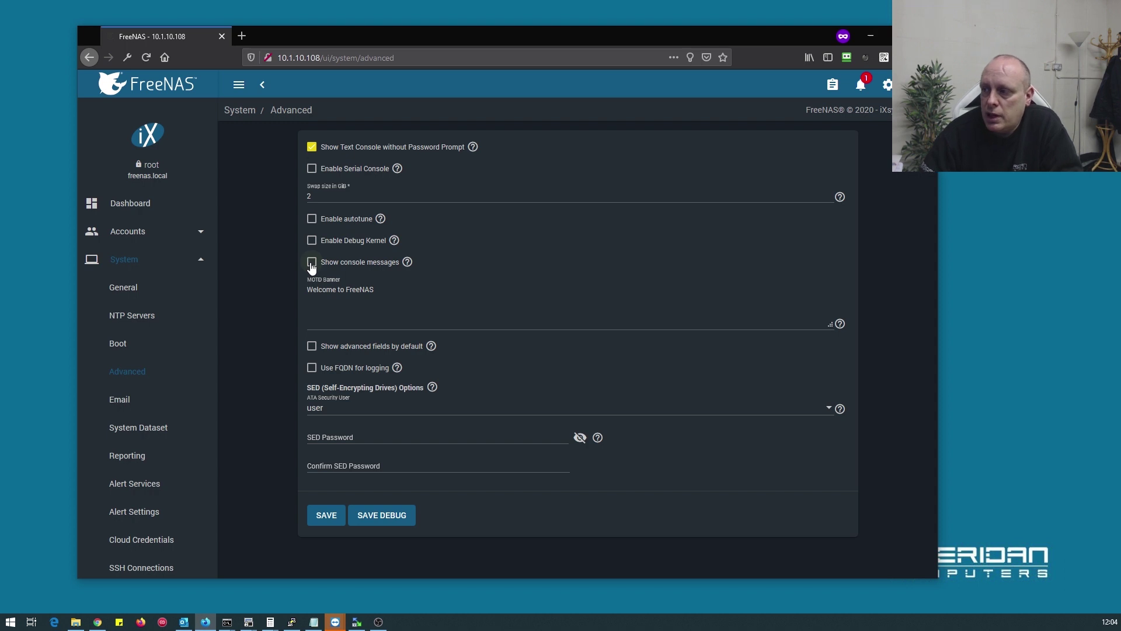
pyautogui.click(311, 264)
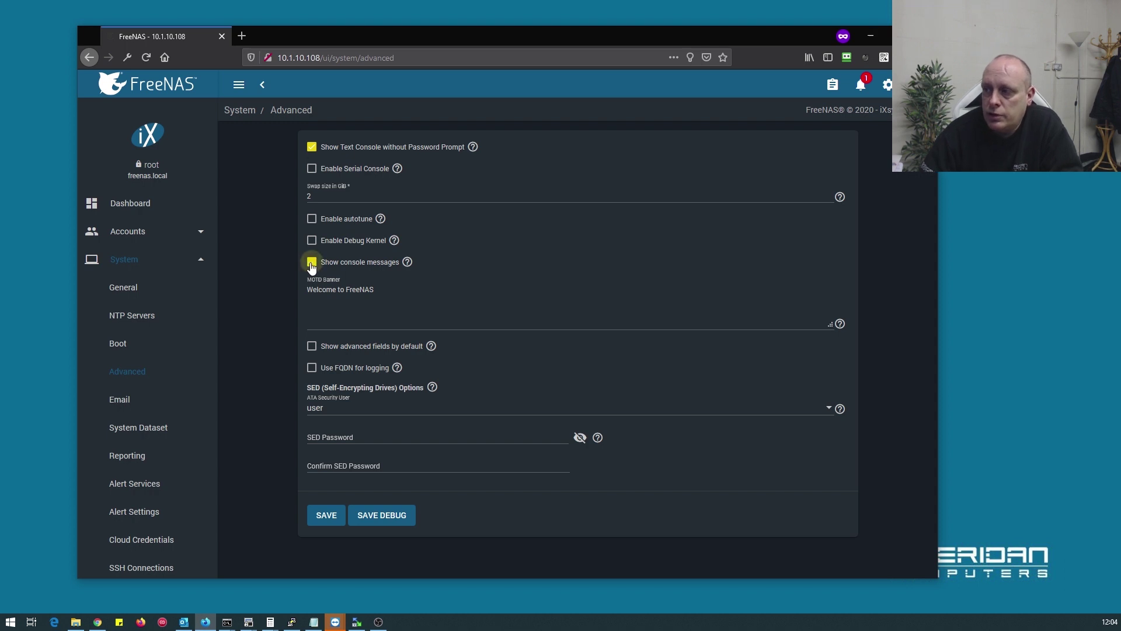
pyautogui.click(325, 515)
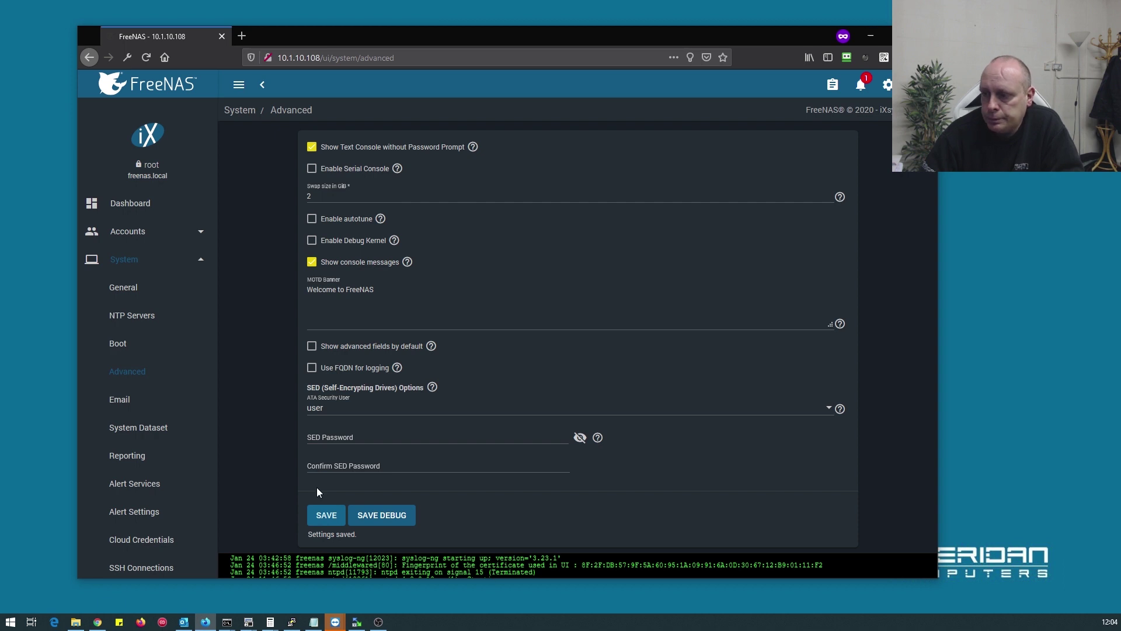
# Step: Open System > Email and leave SMTP Authentication unchecked after toggling it
pyautogui.click(115, 402)
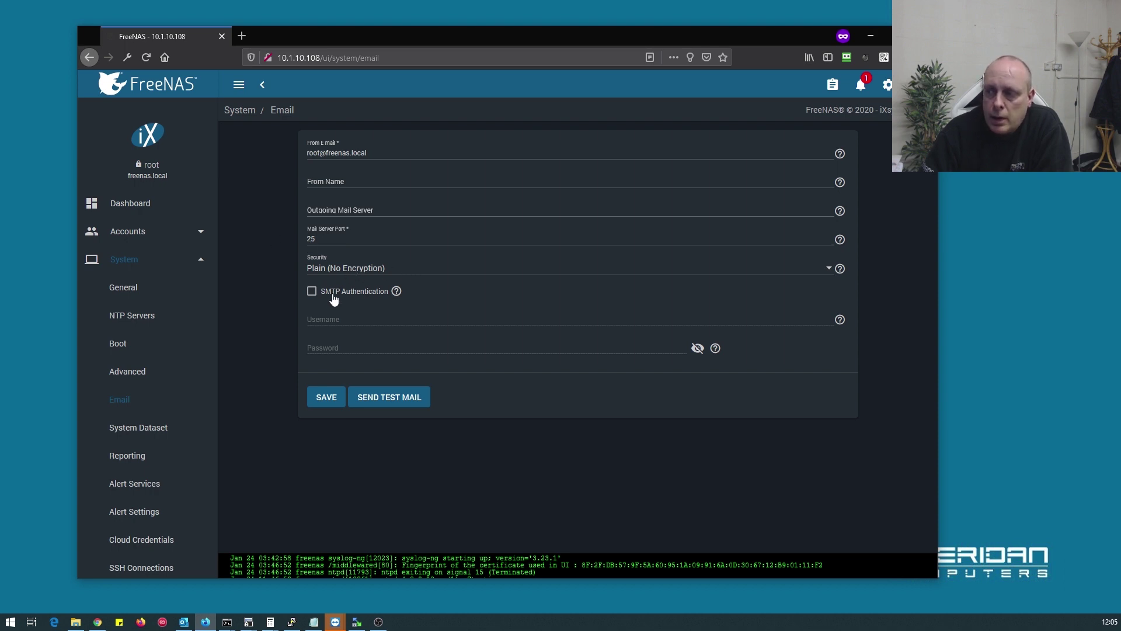
pyautogui.click(312, 292)
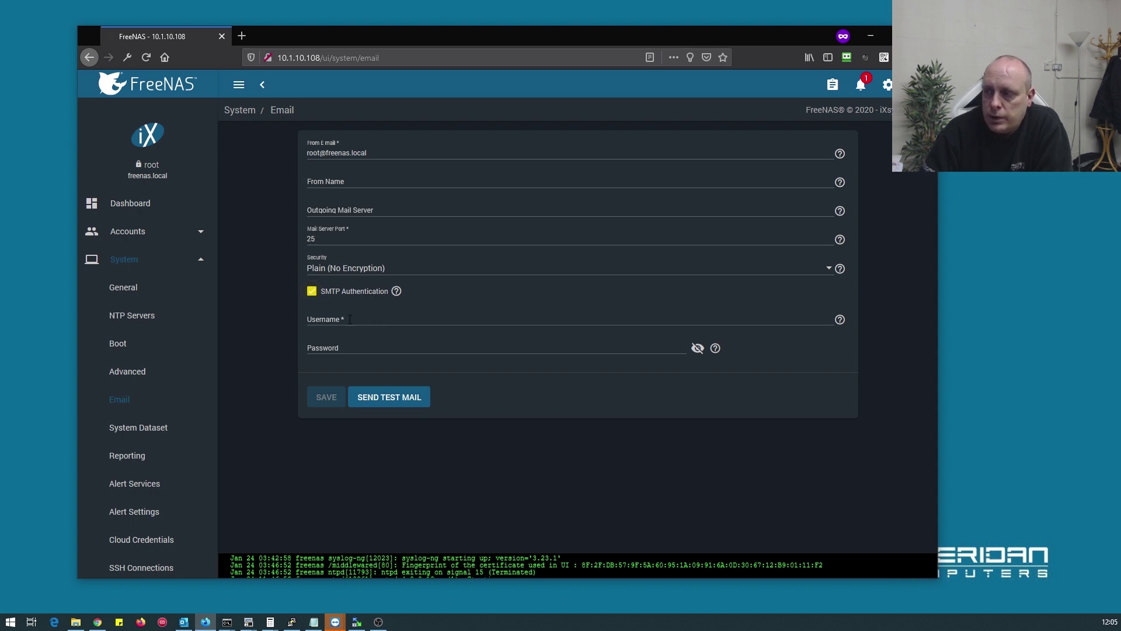
pyautogui.click(312, 293)
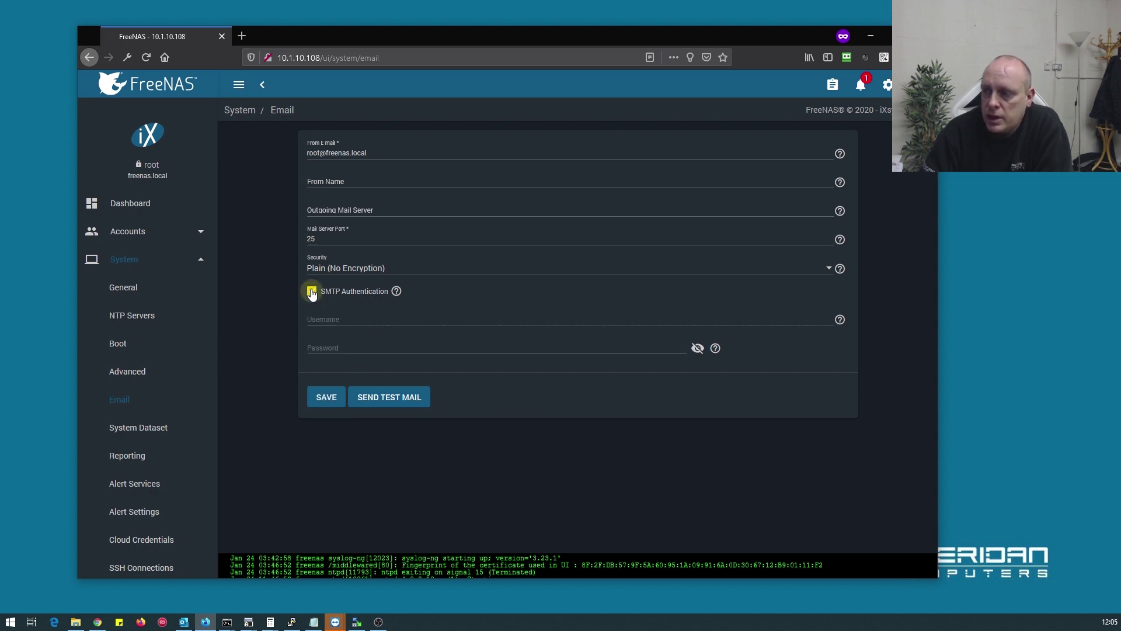
pyautogui.scroll(-1, 204, 341)
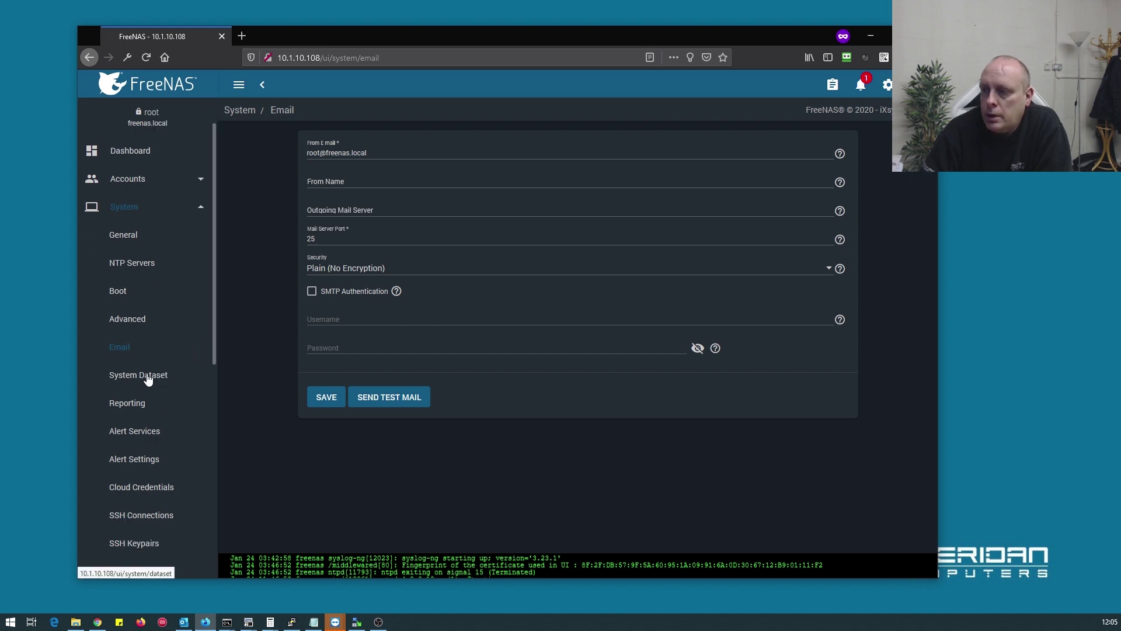
# Step: Review the System Dataset, Reporting, Alert Services and Alert Settings pages
pyautogui.click(147, 377)
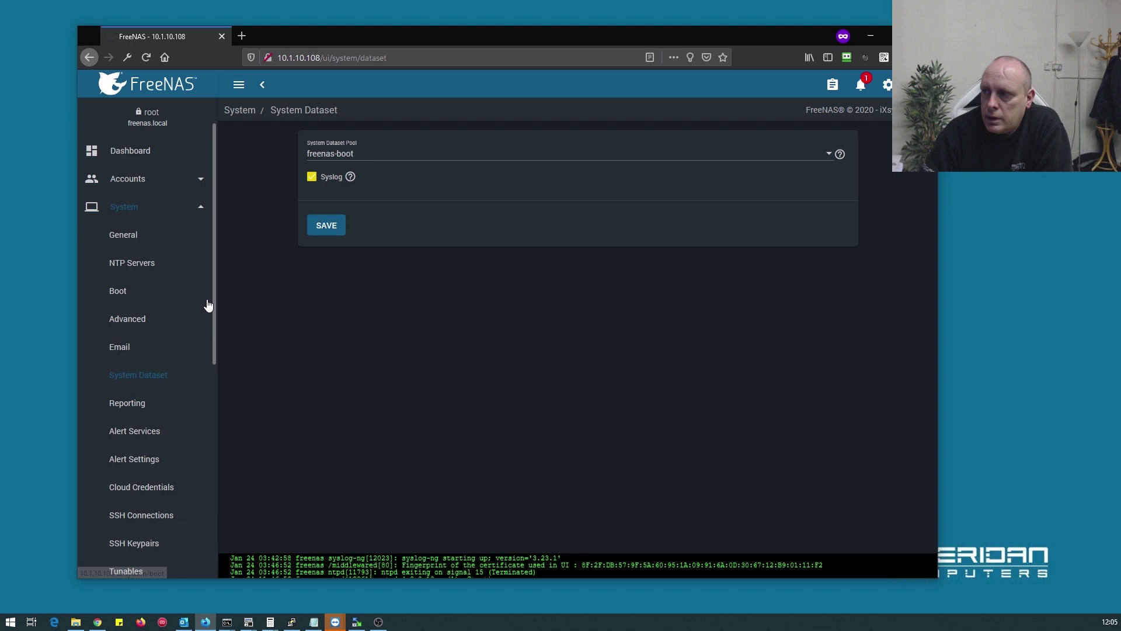
pyautogui.click(137, 409)
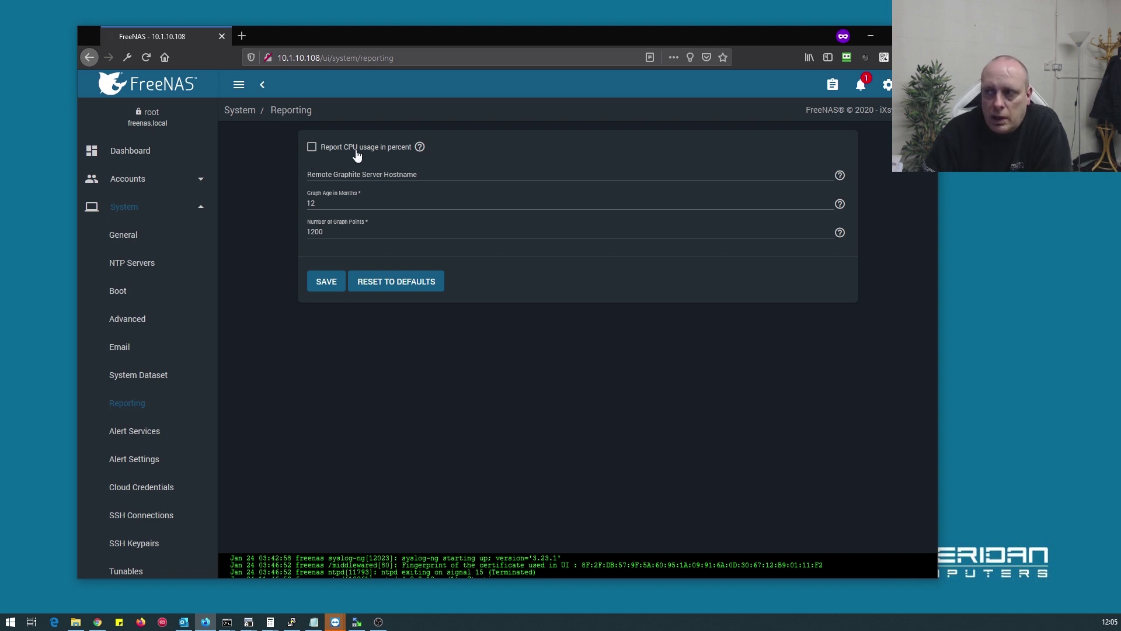
pyautogui.click(136, 433)
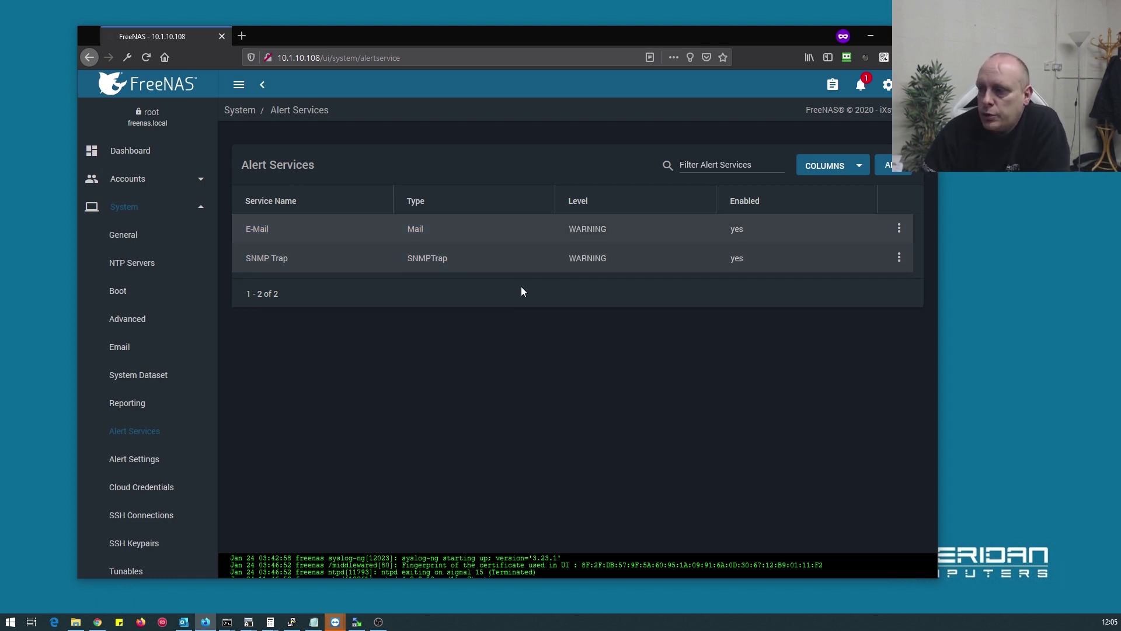
pyautogui.click(151, 459)
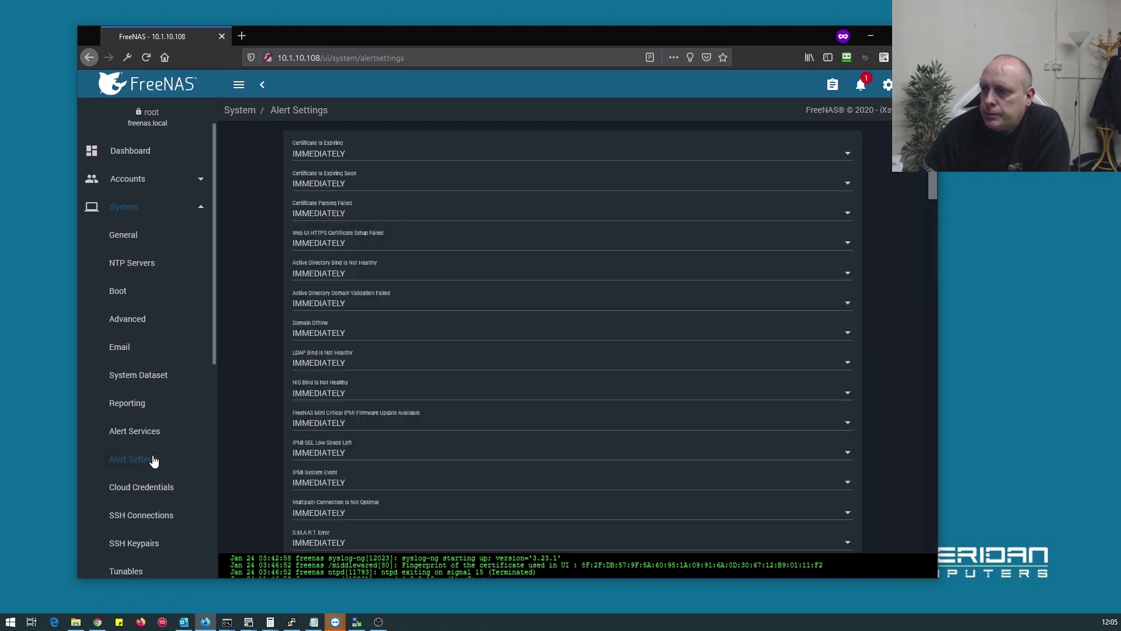
pyautogui.scroll(-5, 467, 304)
pyautogui.scroll(5, 359, 219)
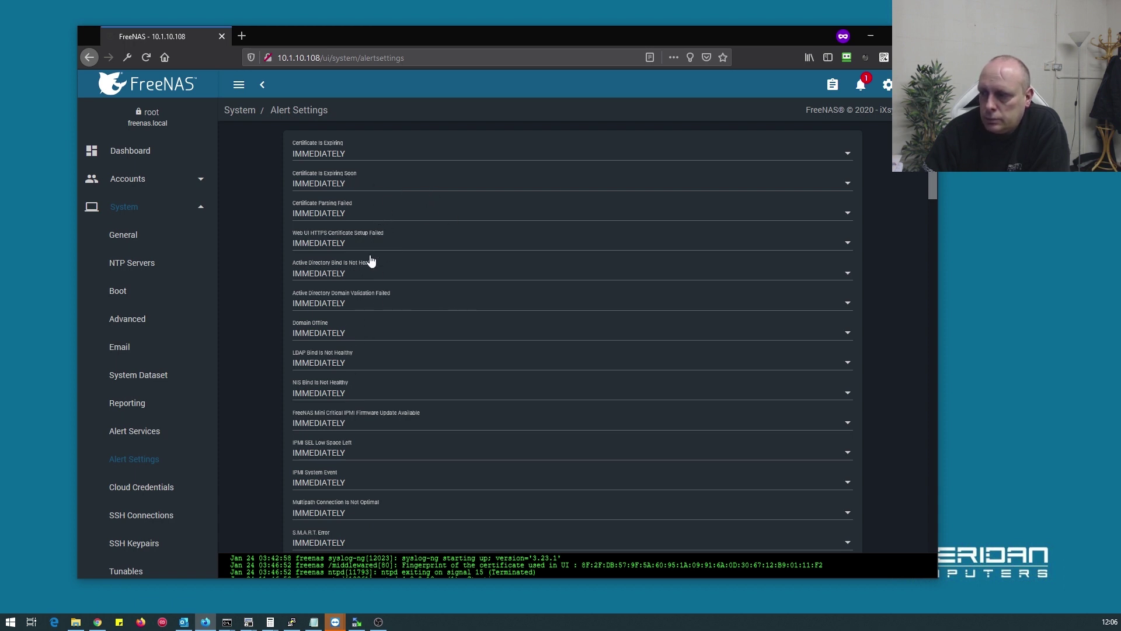
pyautogui.scroll(-1, 275, 325)
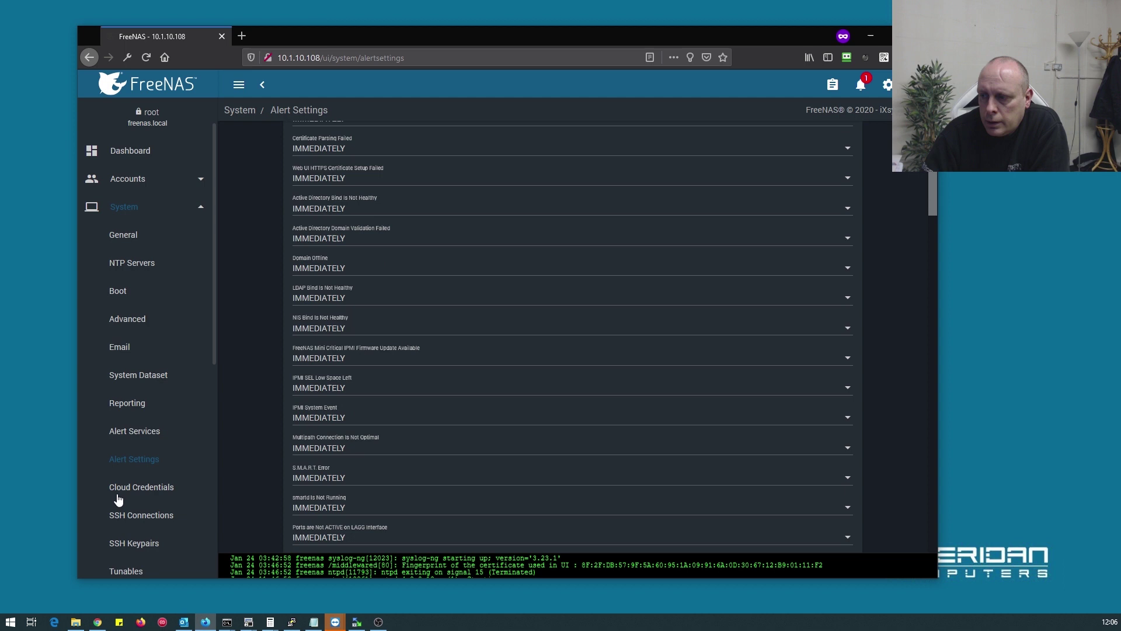
# Step: Look over the Cloud Credentials, SSH Connections, SSH Keypairs and Tunables lists
pyautogui.click(146, 493)
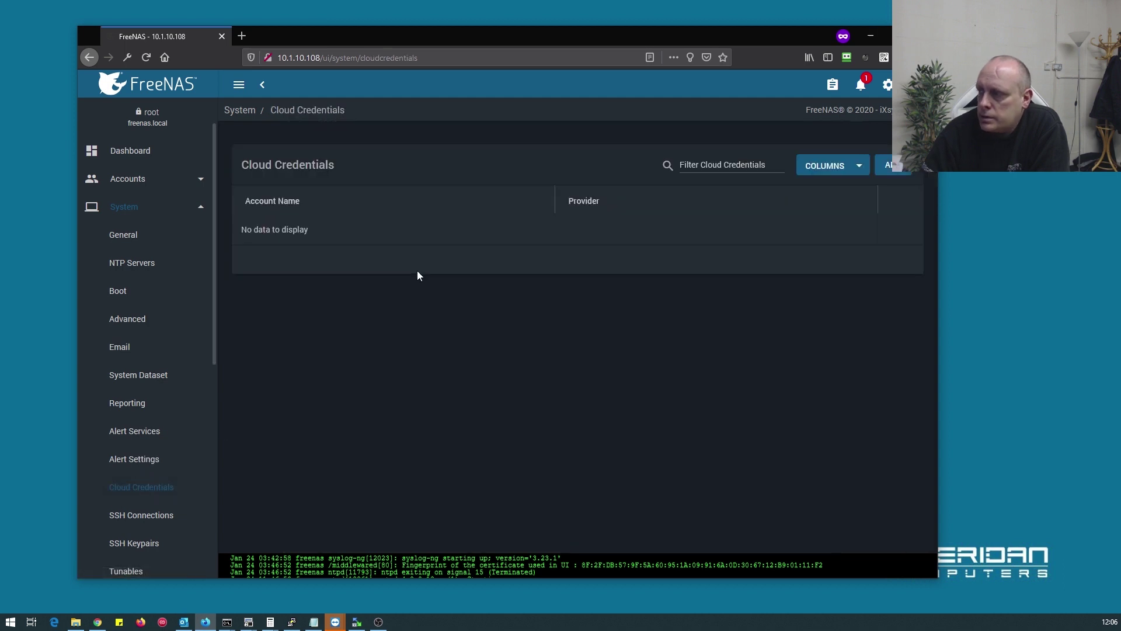
pyautogui.scroll(-2, 163, 387)
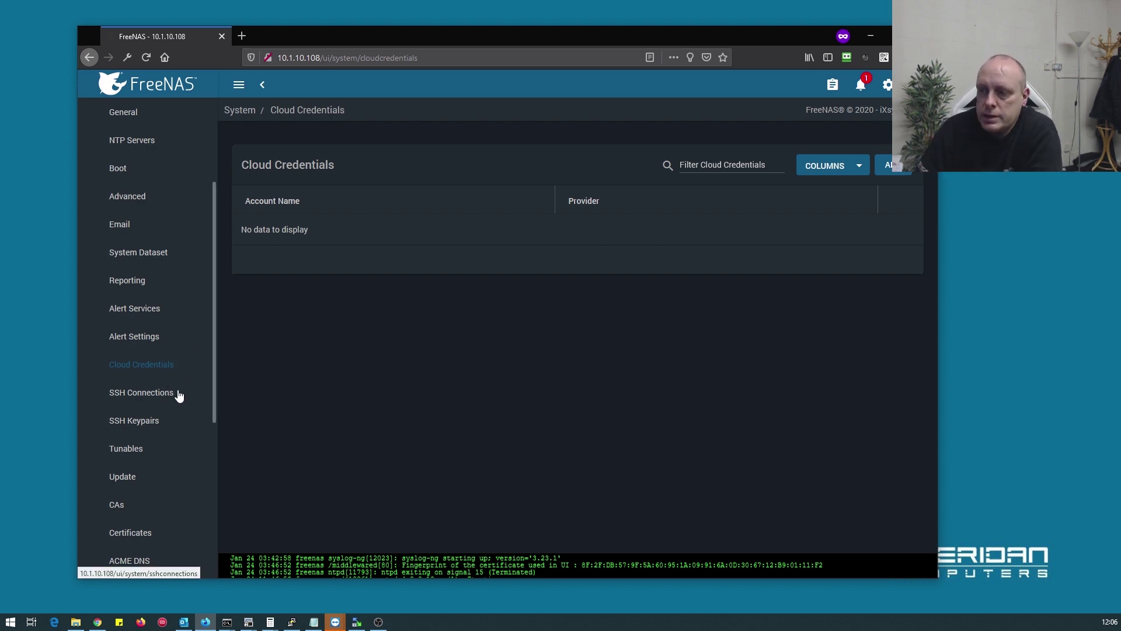
pyautogui.click(177, 394)
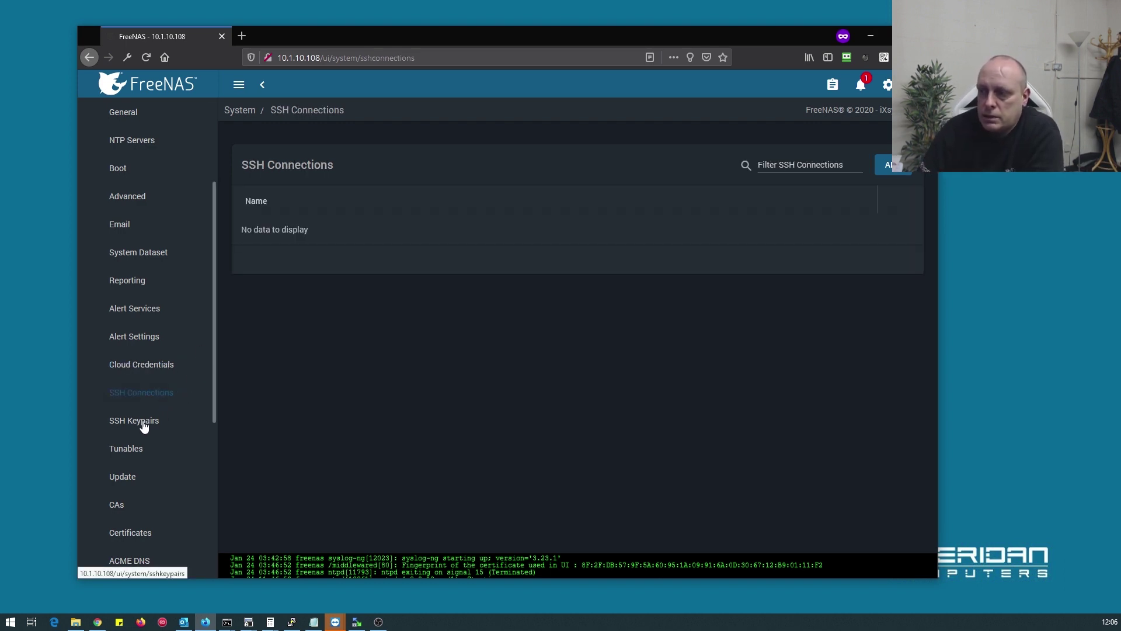
pyautogui.click(145, 425)
pyautogui.scroll(-2, 179, 370)
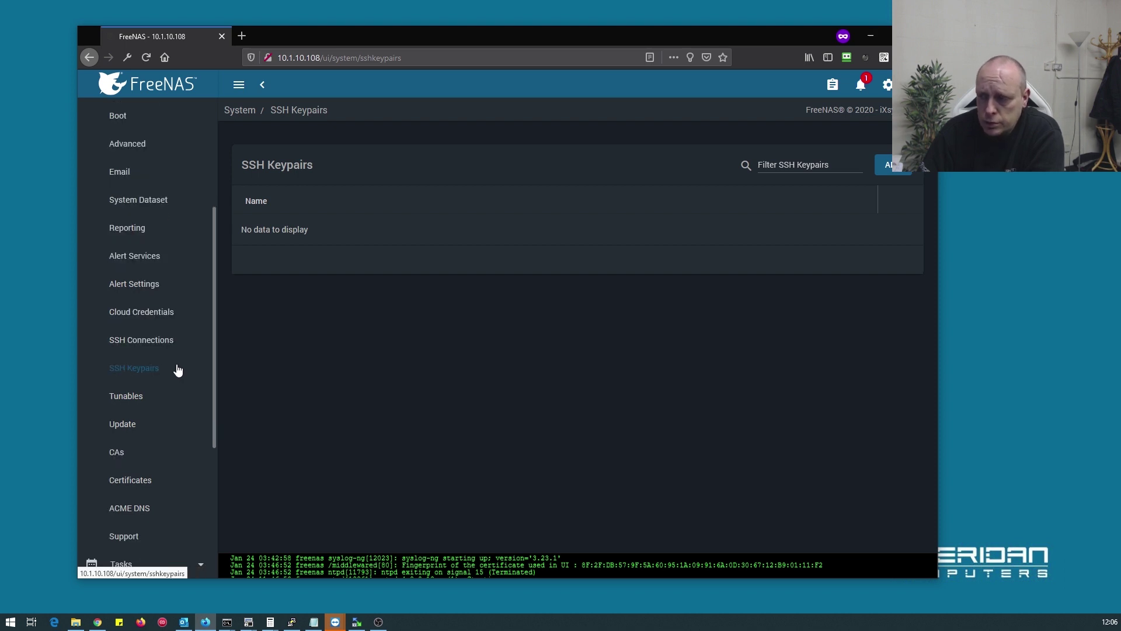
pyautogui.click(133, 397)
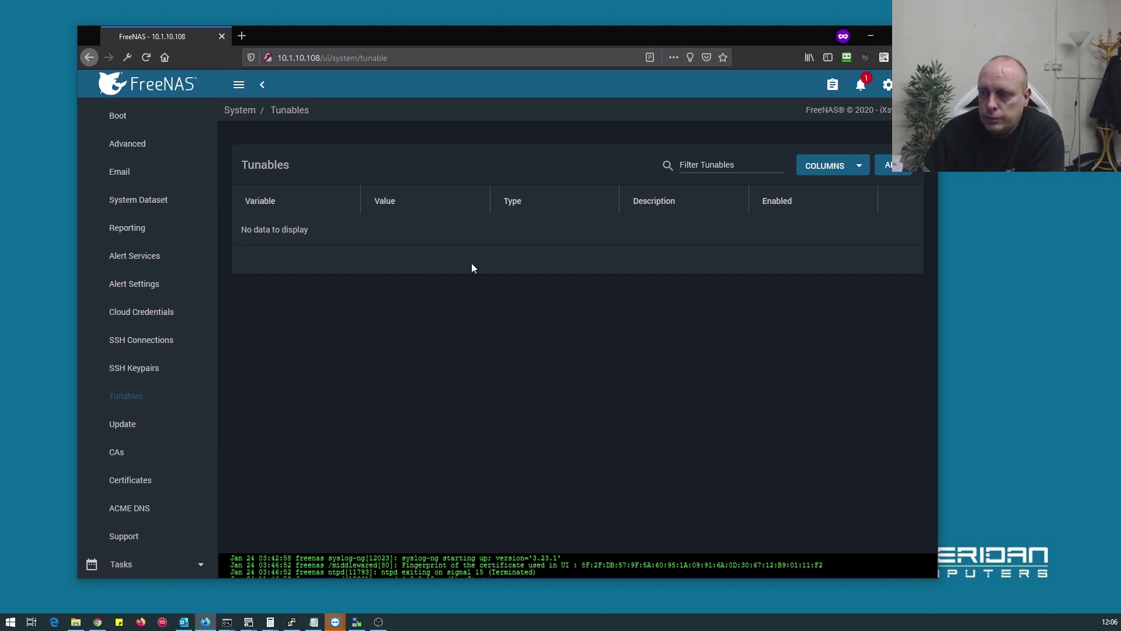
pyautogui.scroll(-1, 136, 382)
pyautogui.scroll(-1, 161, 353)
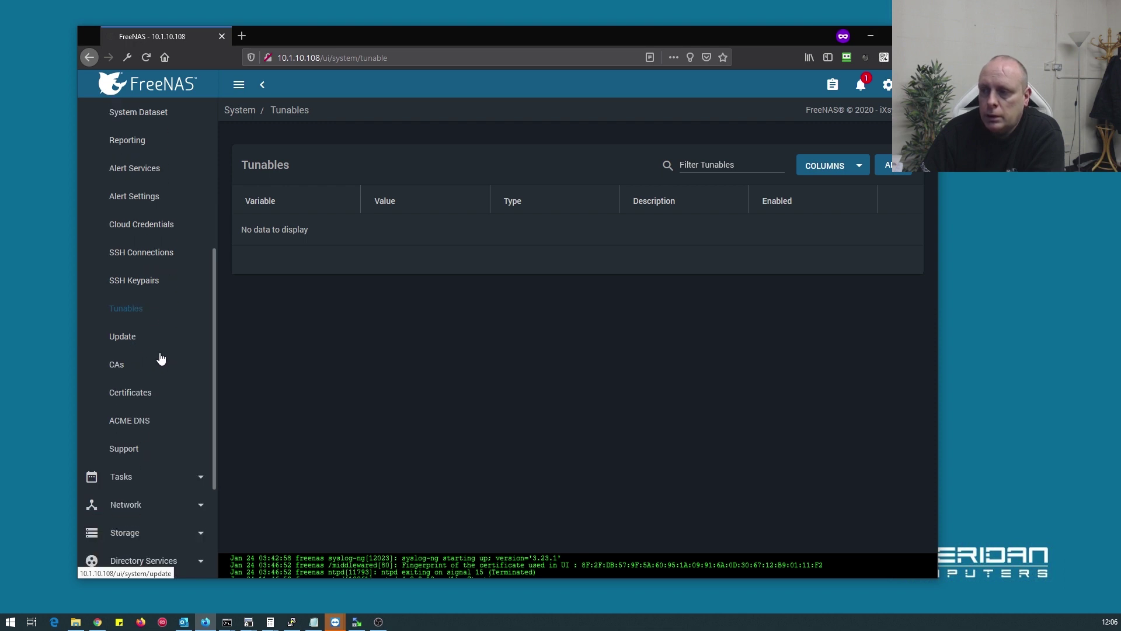
# Step: View the Update, CAs, Certificates and Support pages, then expand Tasks and Network
pyautogui.click(125, 317)
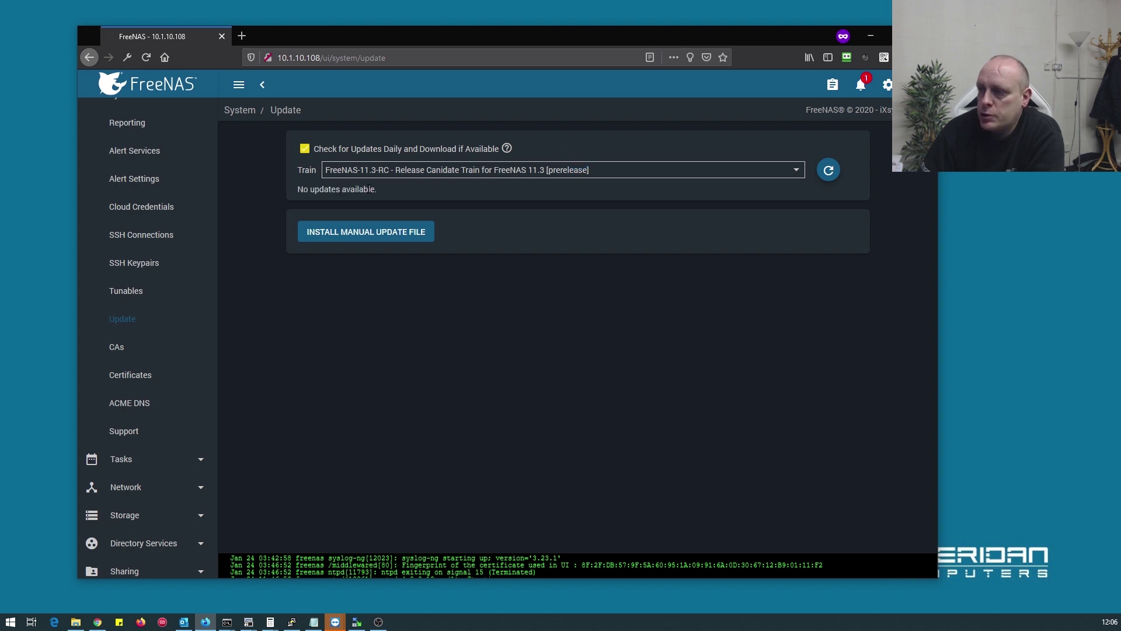
pyautogui.click(121, 349)
pyautogui.click(133, 380)
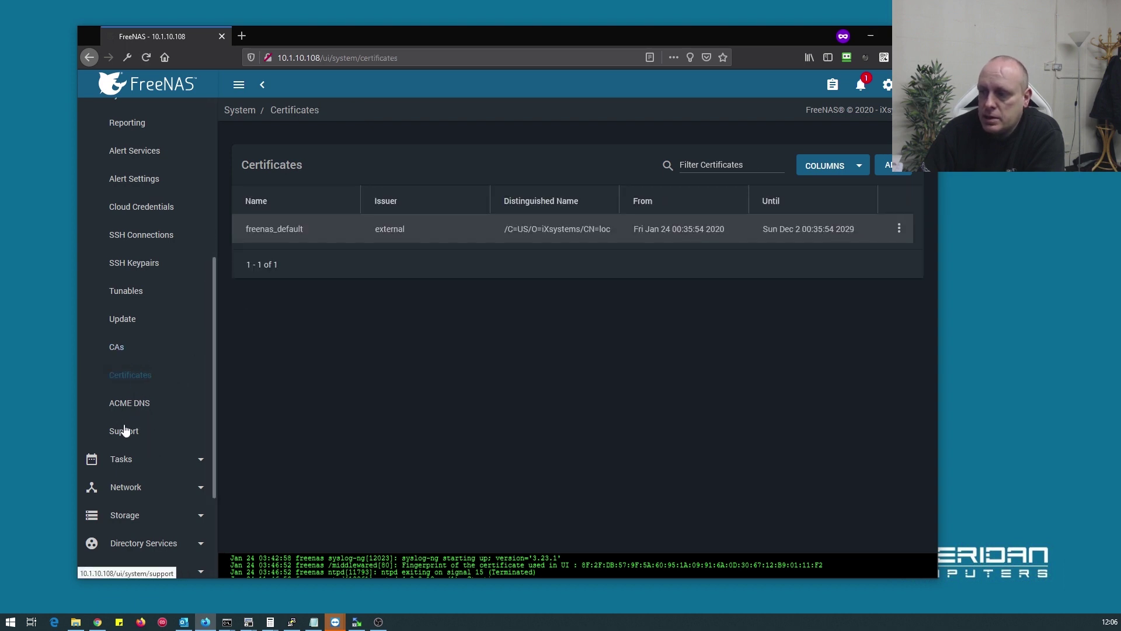
pyautogui.click(128, 434)
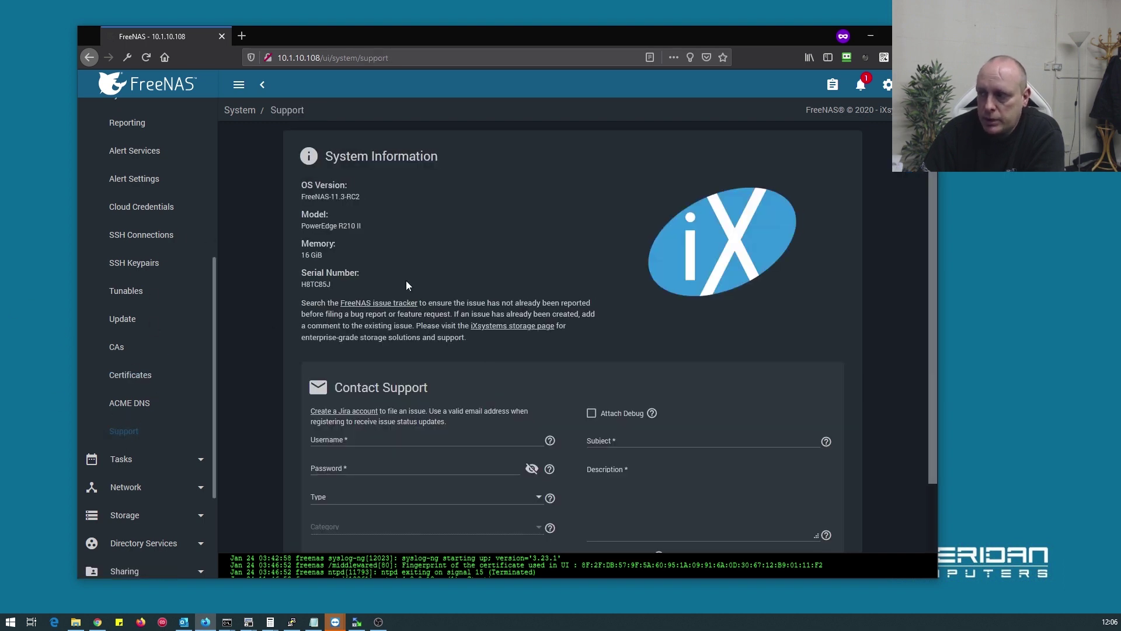
pyautogui.scroll(-3, 432, 327)
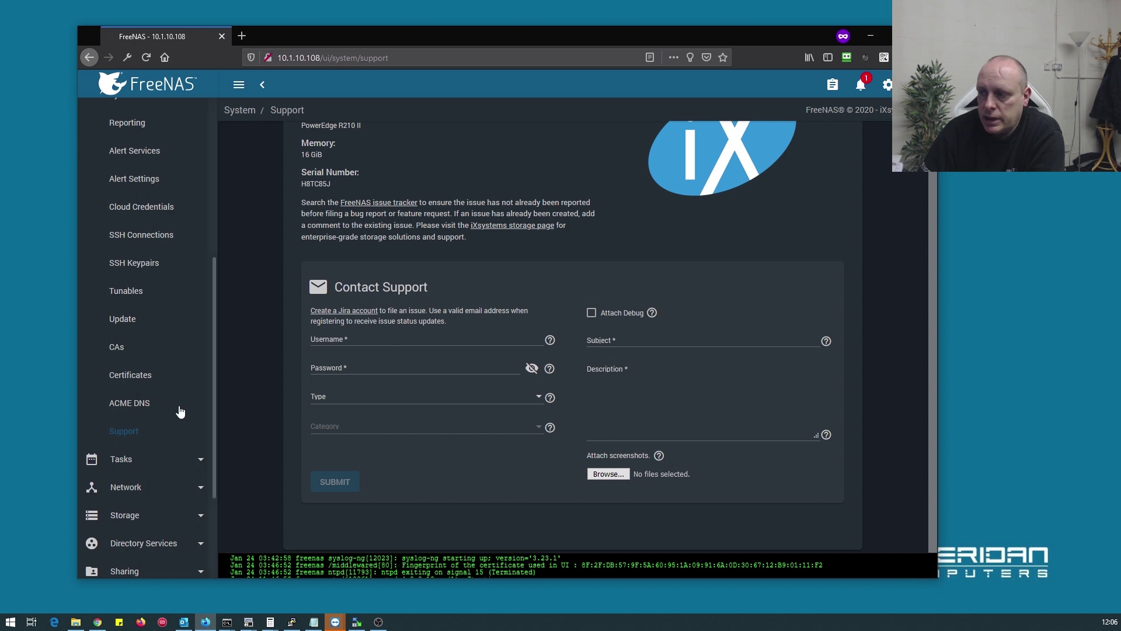
pyautogui.scroll(-1, 184, 391)
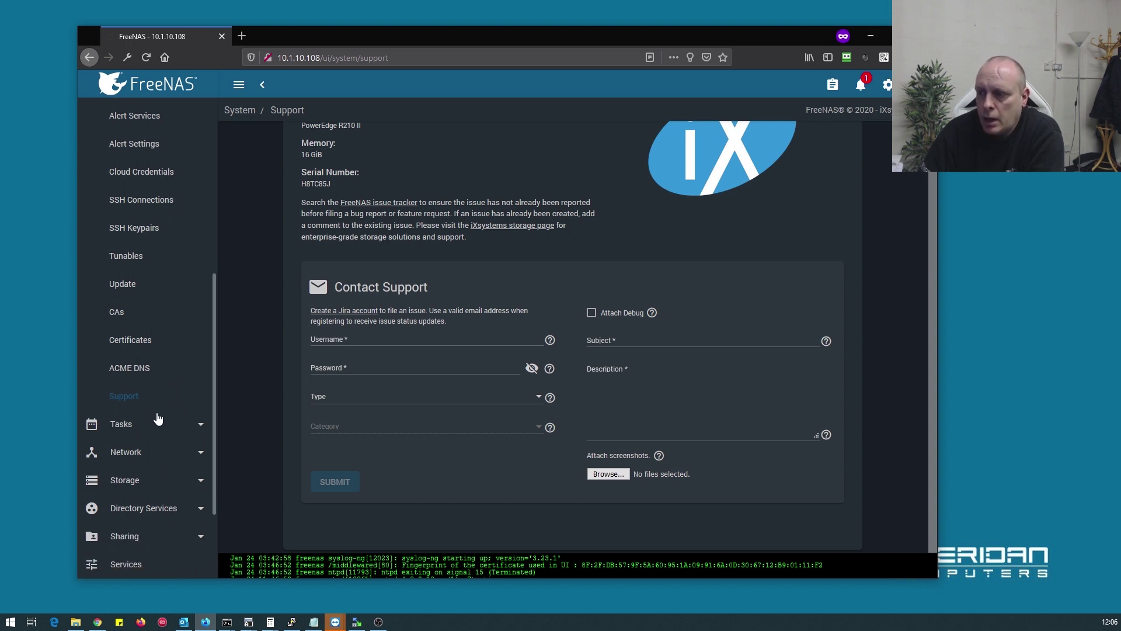
pyautogui.click(150, 428)
pyautogui.scroll(5, 118, 227)
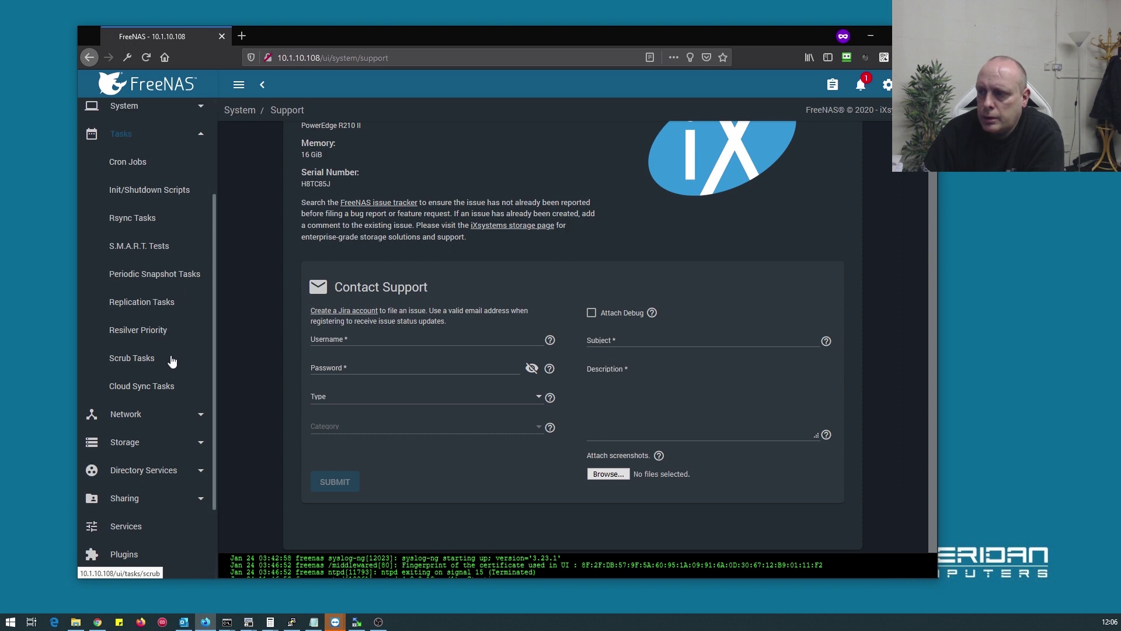
pyautogui.click(139, 418)
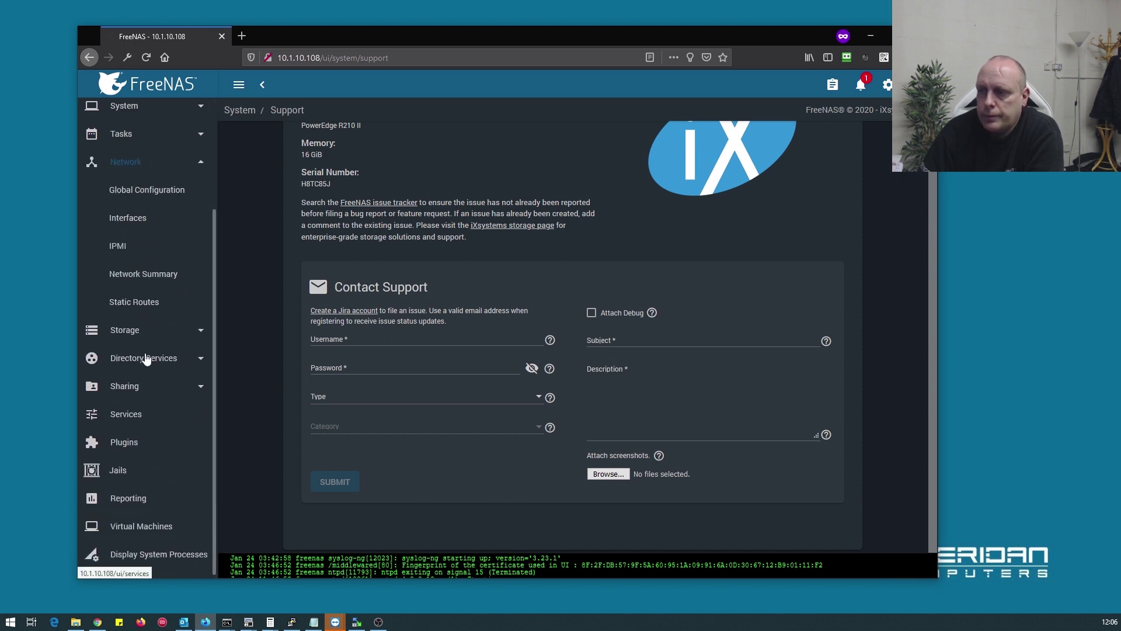
# Step: Review Network > Global Configuration, then list the network interfaces
pyautogui.click(148, 193)
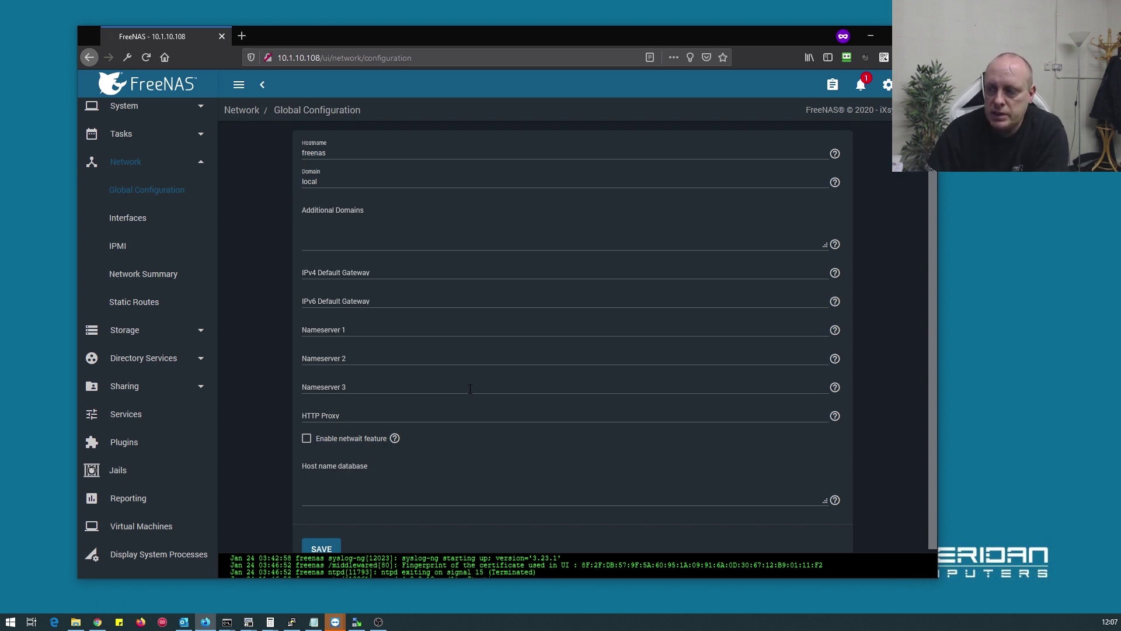
pyautogui.scroll(-1, 401, 412)
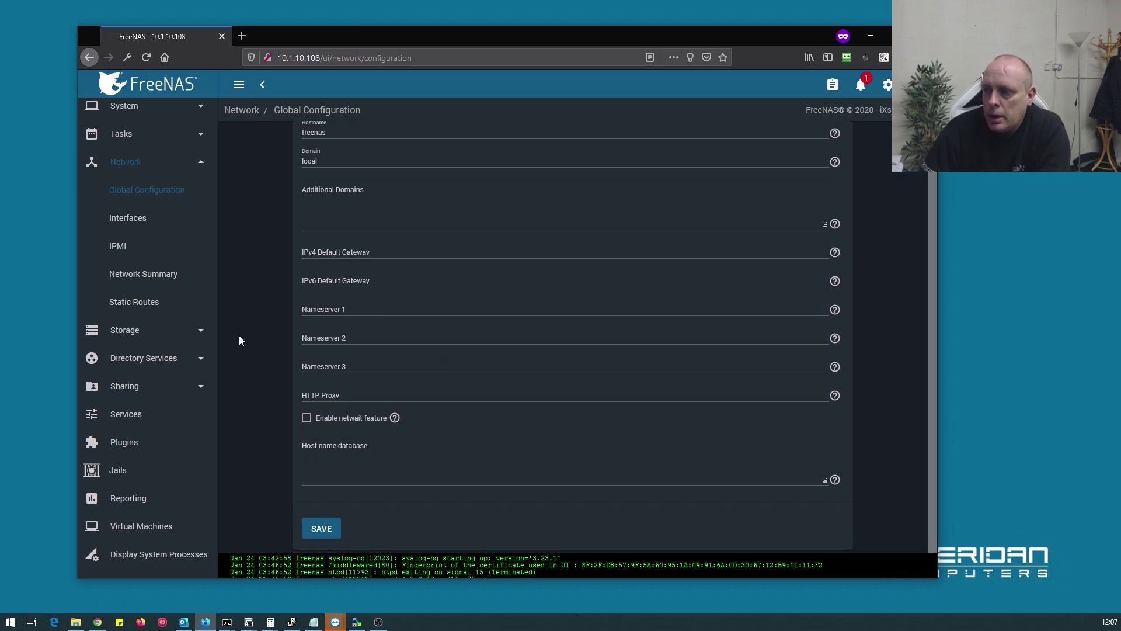
pyautogui.scroll(1, 257, 279)
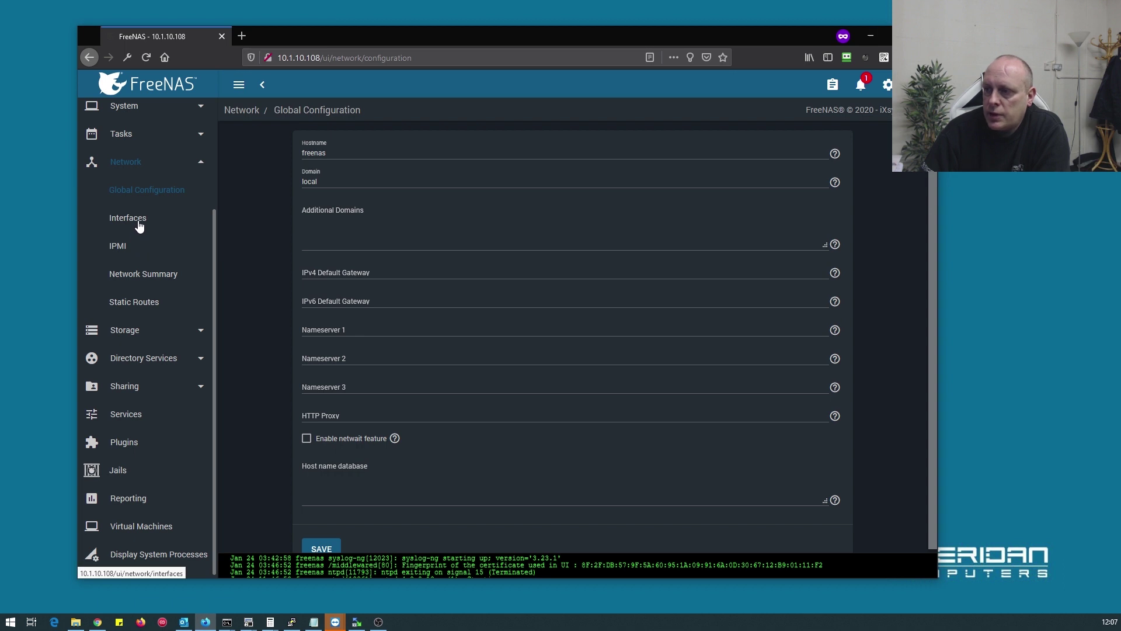
pyautogui.click(128, 218)
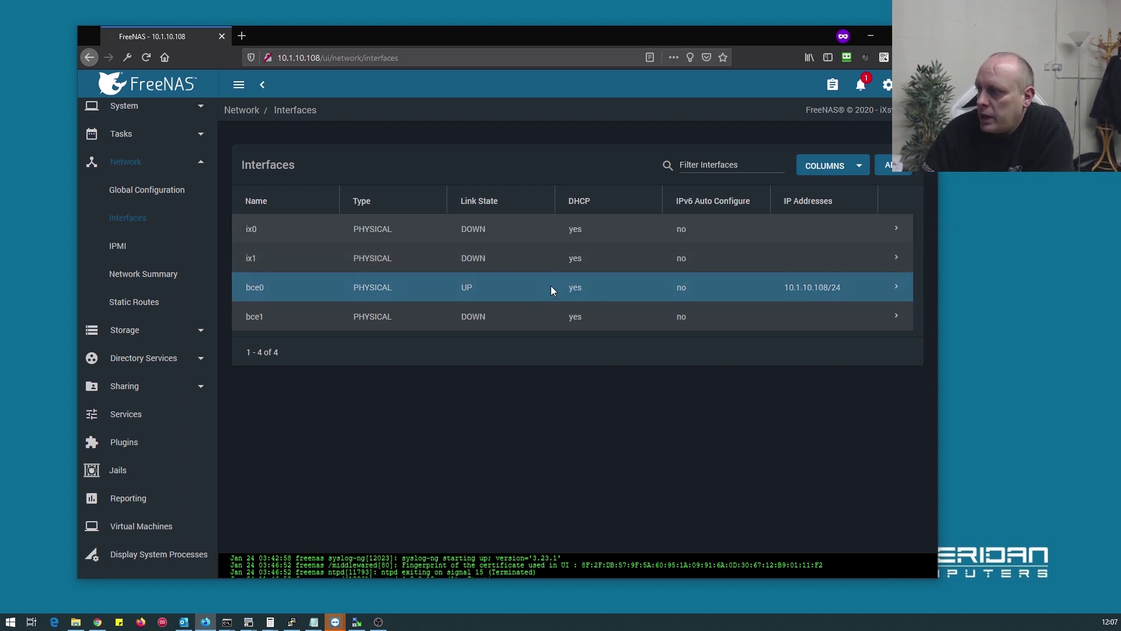
# Step: Inspect bce0's edit form, view the Network Summary, and expand Storage
pyautogui.click(895, 288)
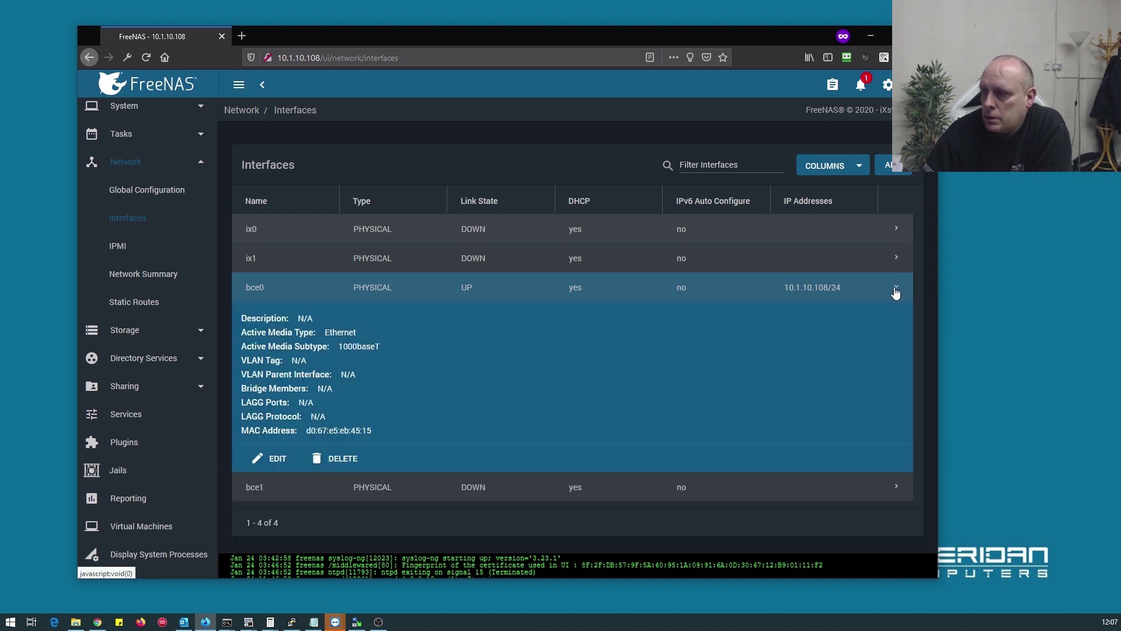
pyautogui.click(284, 459)
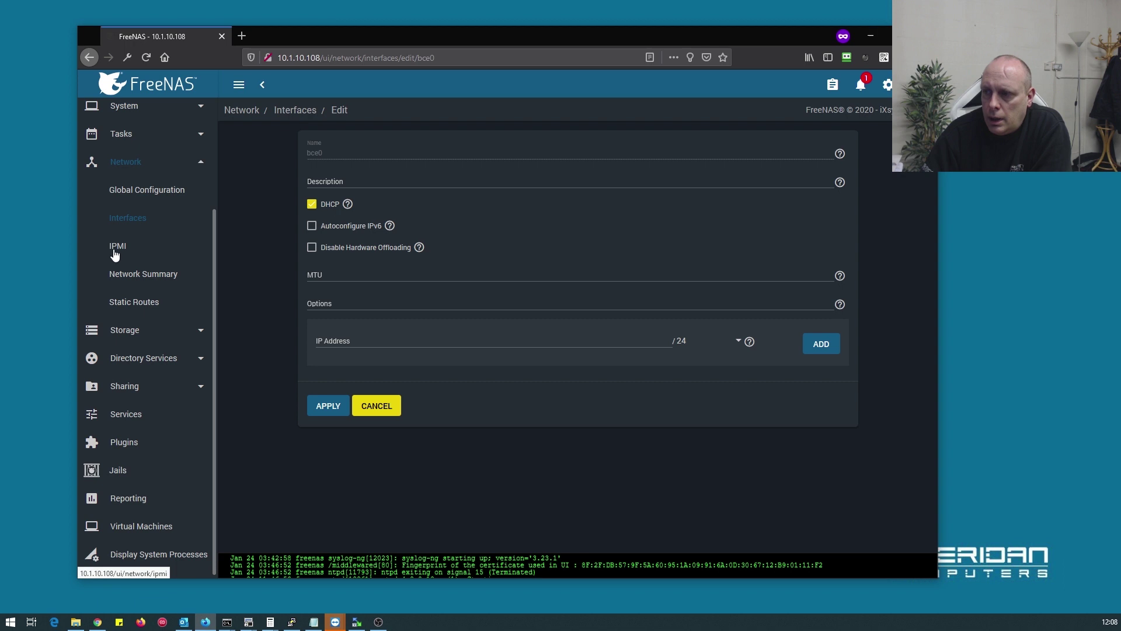
pyautogui.click(130, 275)
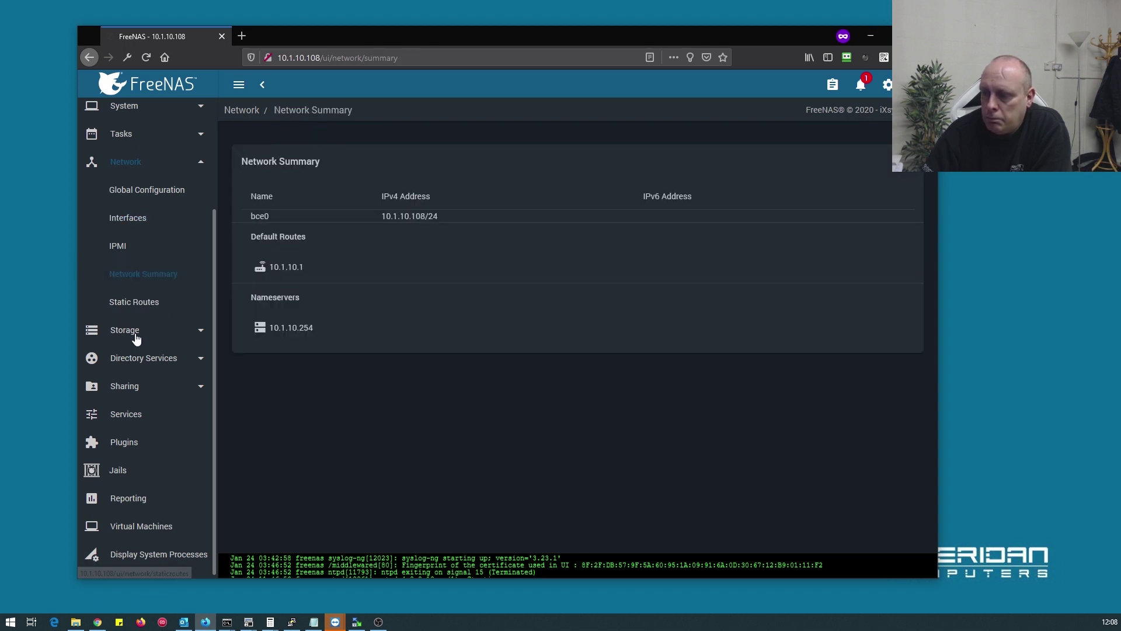
pyautogui.click(135, 330)
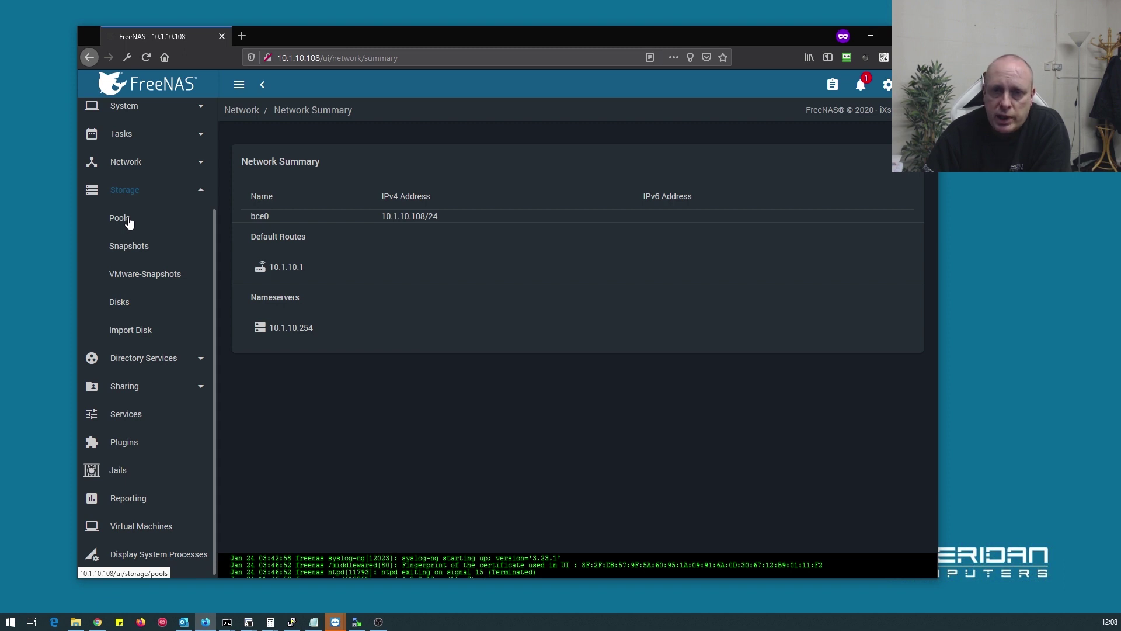
# Step: Create a new pool named 'tank' with disks ada0 and ada1 as a mirror data vdev
pyautogui.click(119, 218)
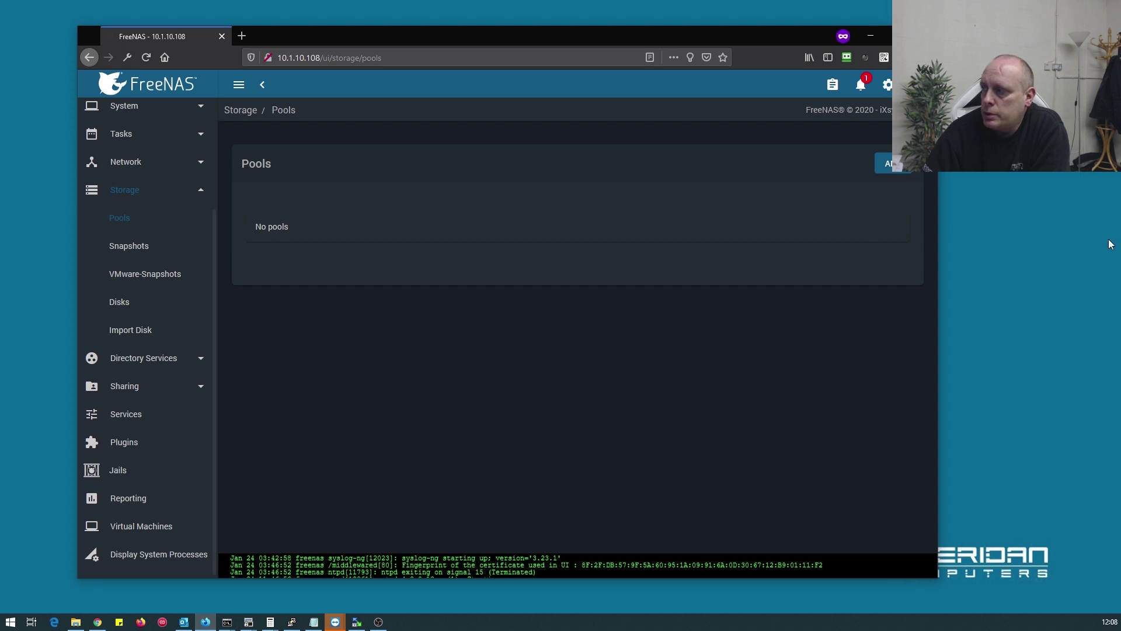
pyautogui.click(886, 164)
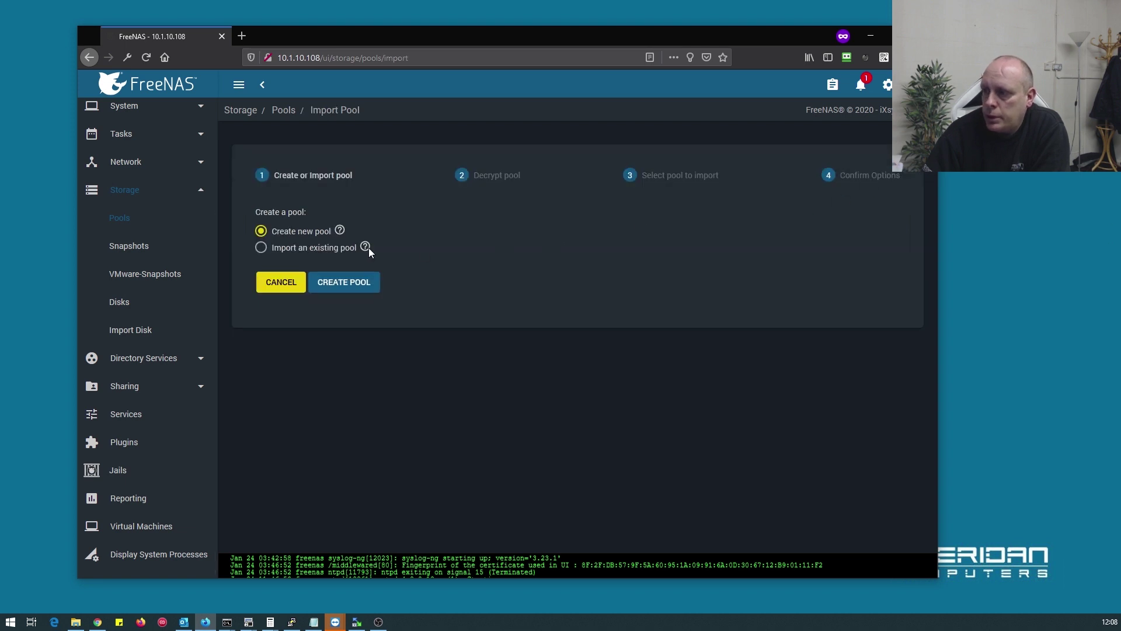
pyautogui.click(343, 283)
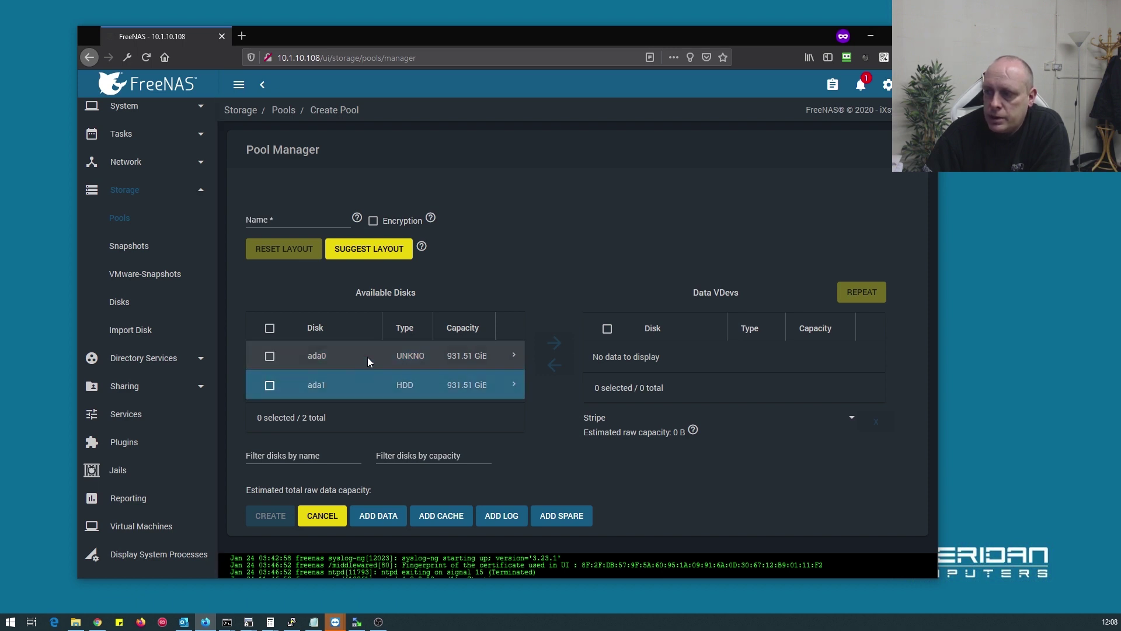
pyautogui.click(270, 357)
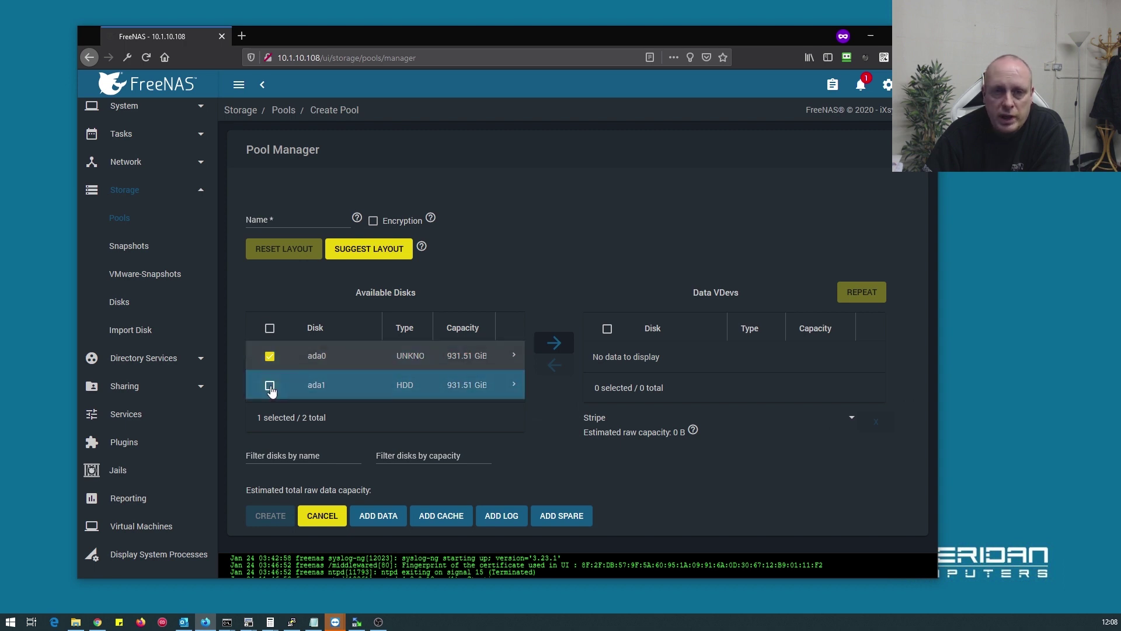
pyautogui.click(270, 387)
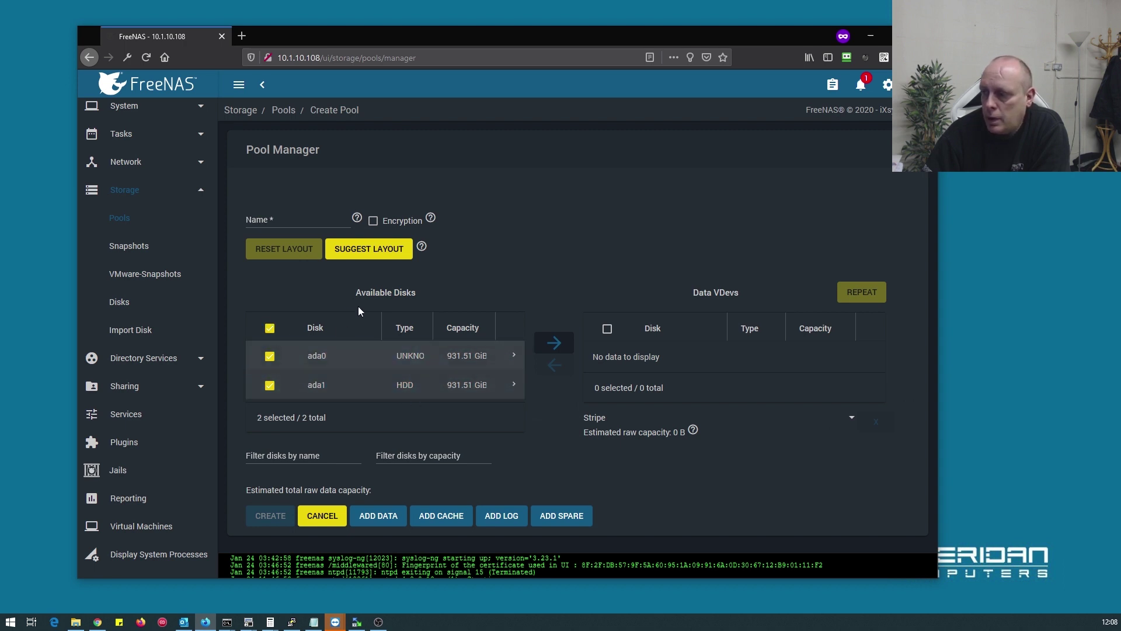
pyautogui.click(287, 220)
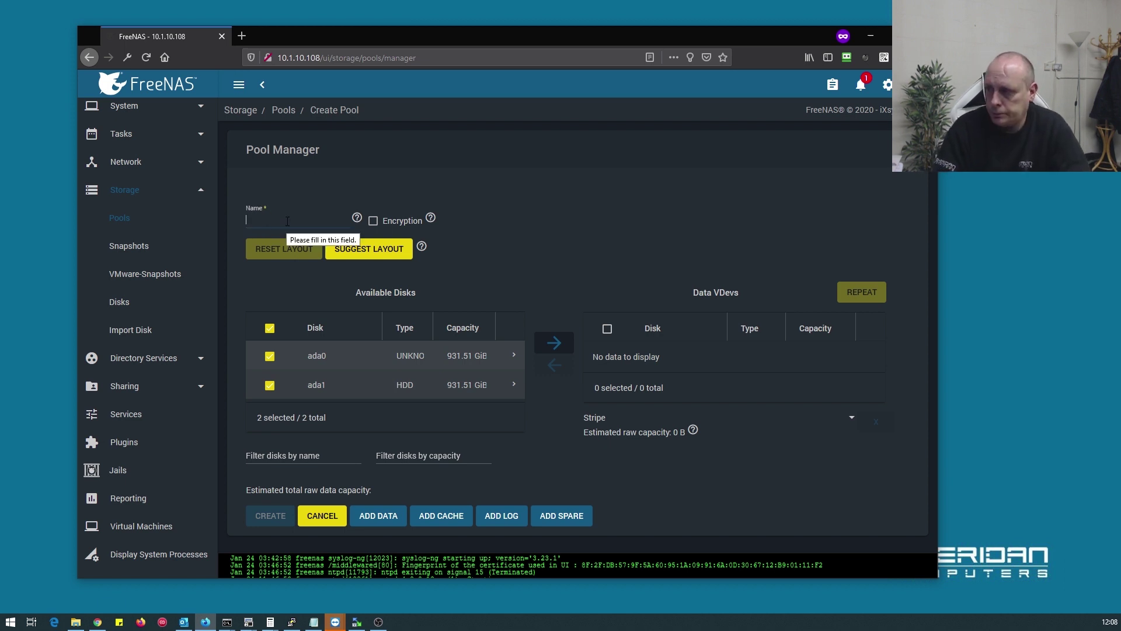
pyautogui.write('tank')
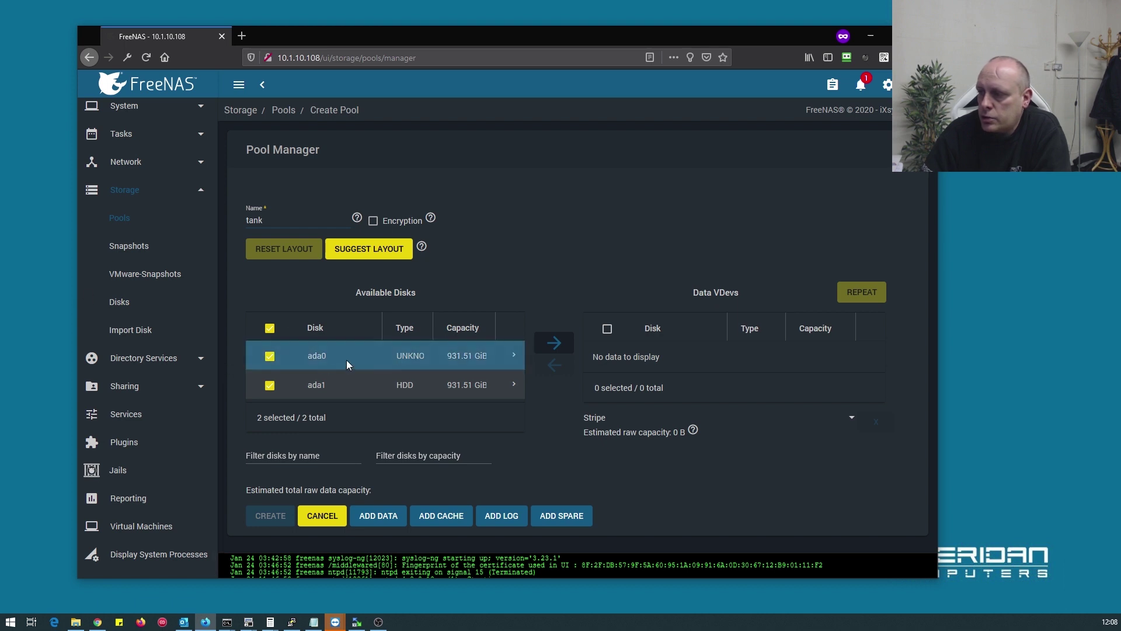
pyautogui.click(557, 344)
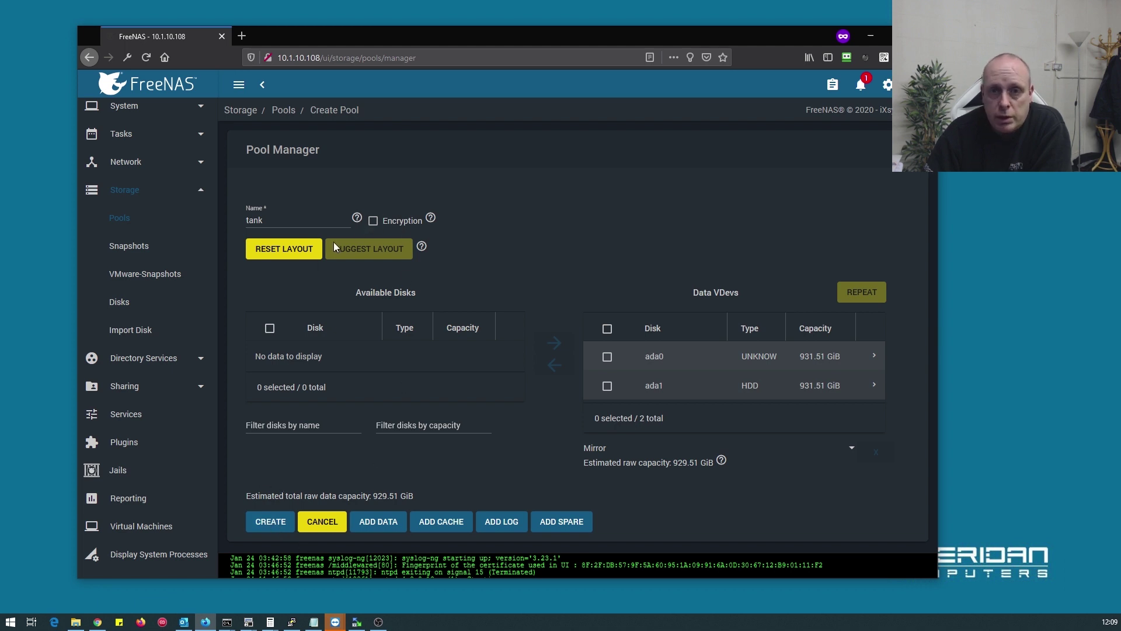
# Step: Confirm disk erasure and build the mirrored tank pool, then check it shows HEALTHY with 899 GiB free and lz4 compression
pyautogui.click(279, 526)
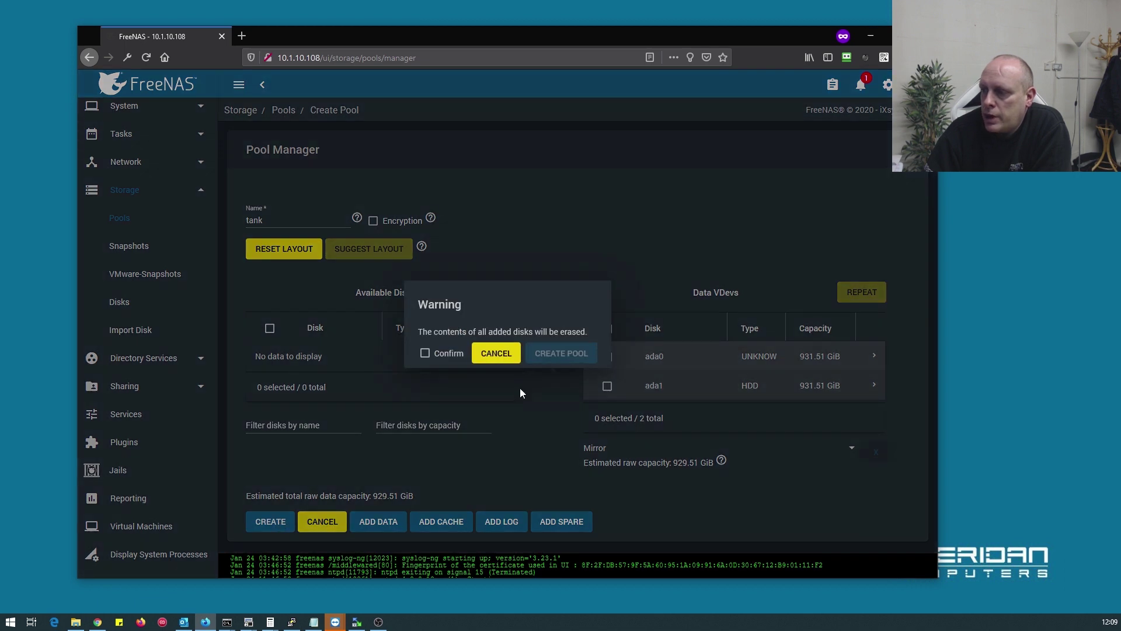
pyautogui.click(447, 354)
pyautogui.click(548, 353)
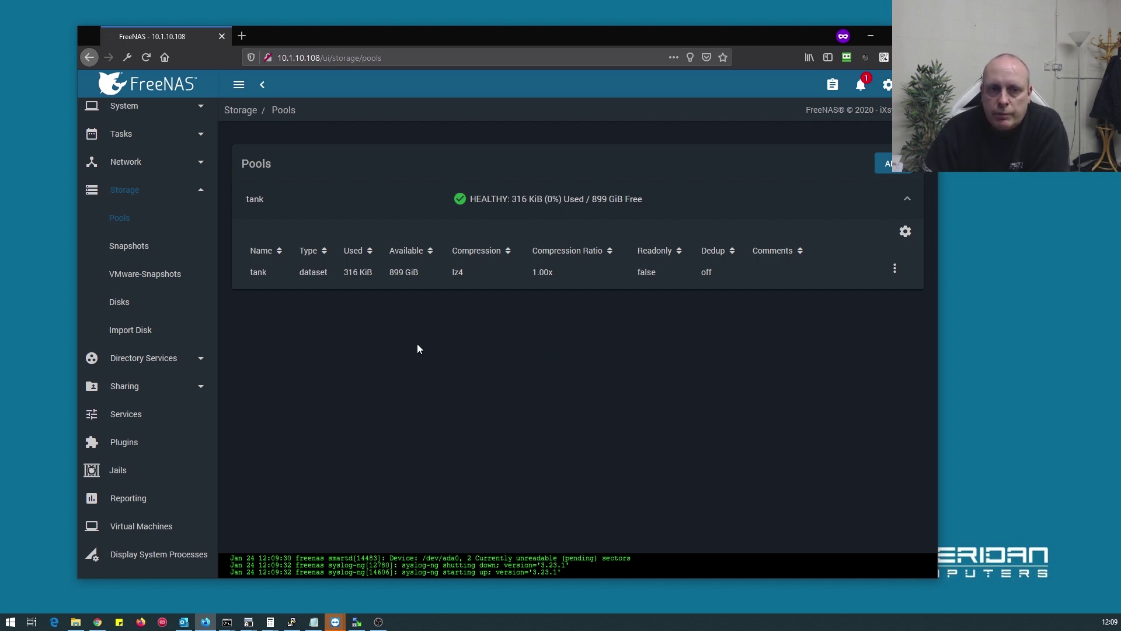
pyautogui.click(329, 273)
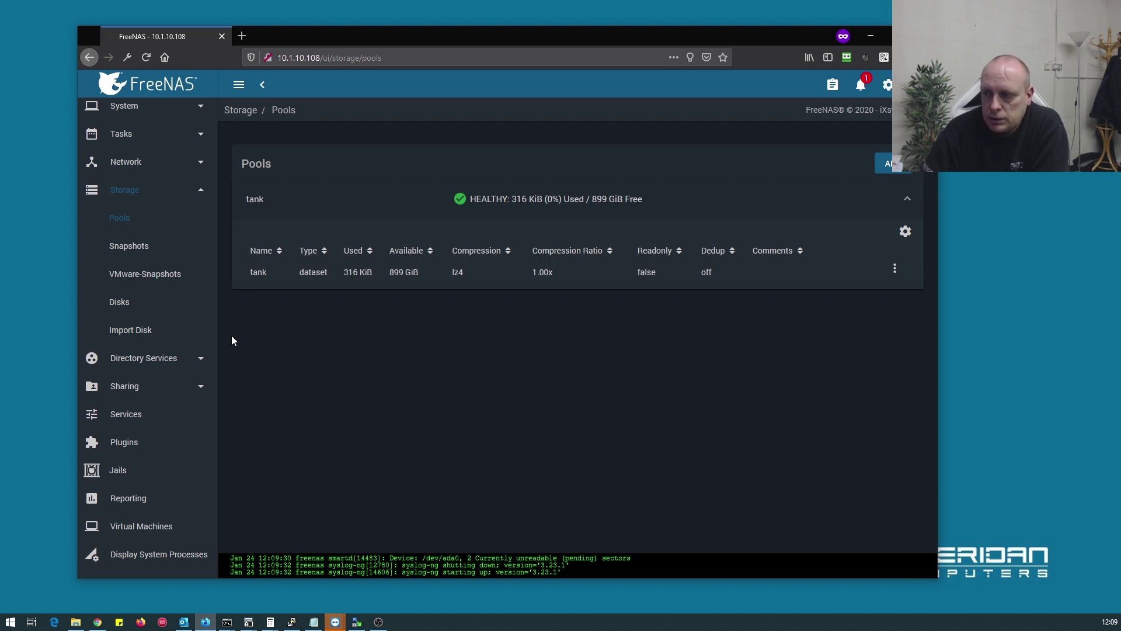
pyautogui.scroll(3, 142, 490)
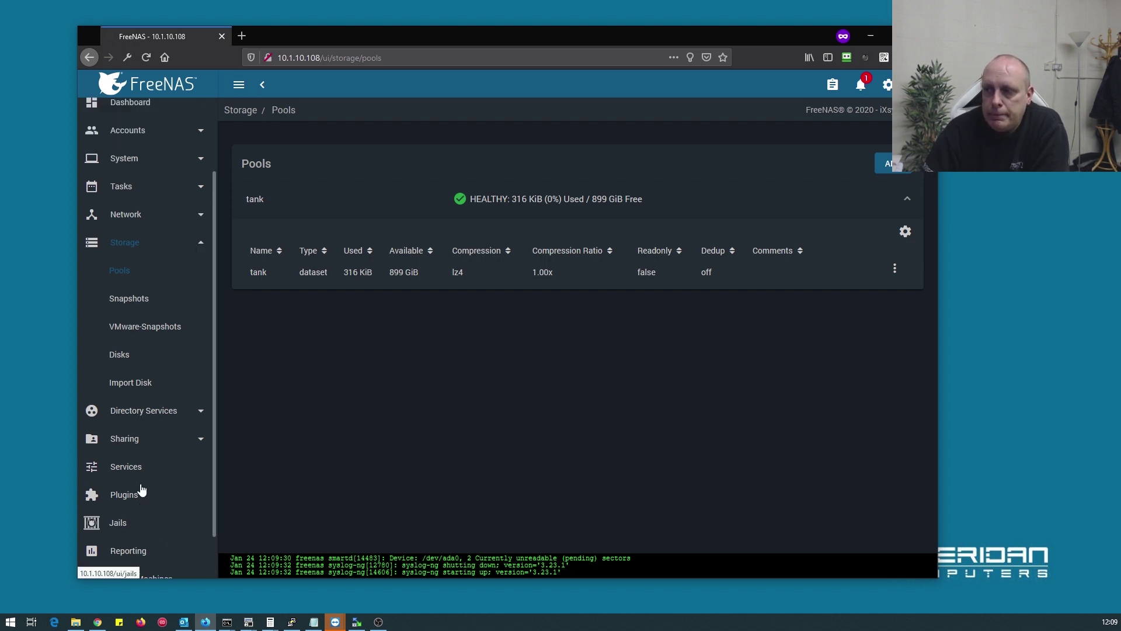